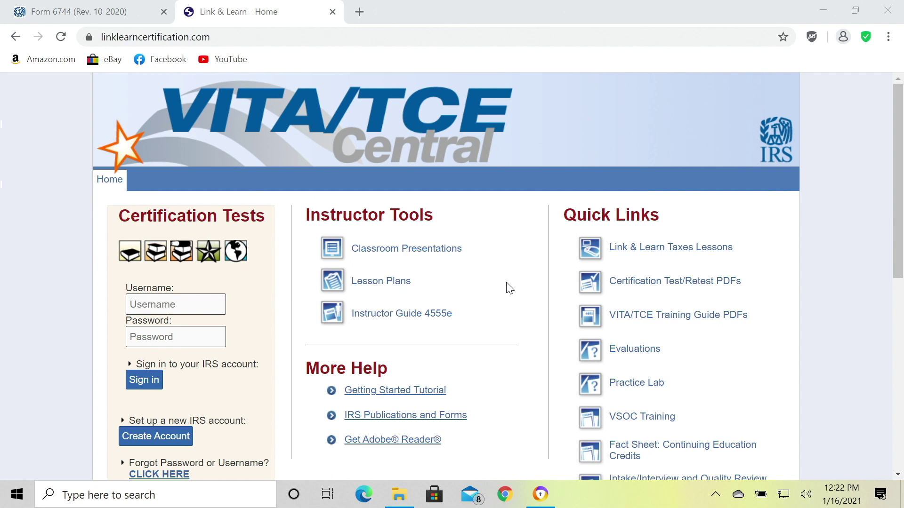
Open vita.taxslayerpro.com in a new tab from the Practice Lab quick link.
scroll(508, 287, down, 1)
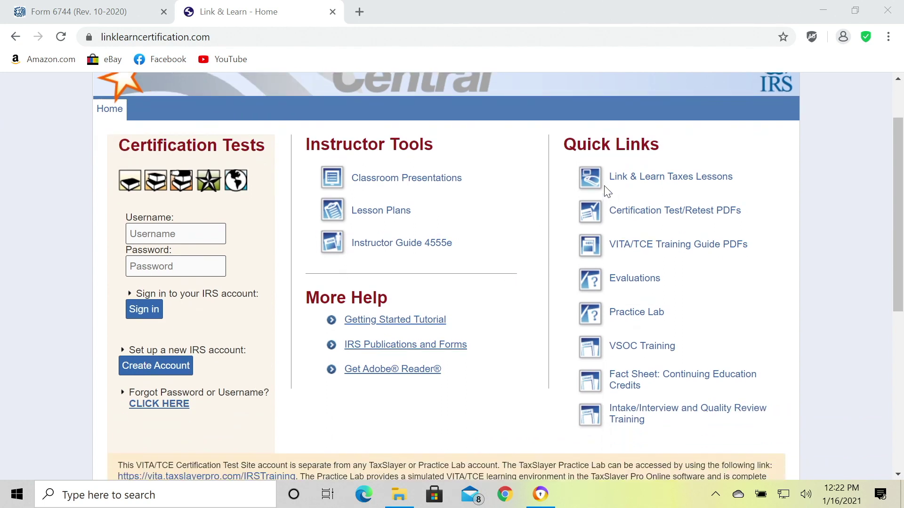
click(639, 315)
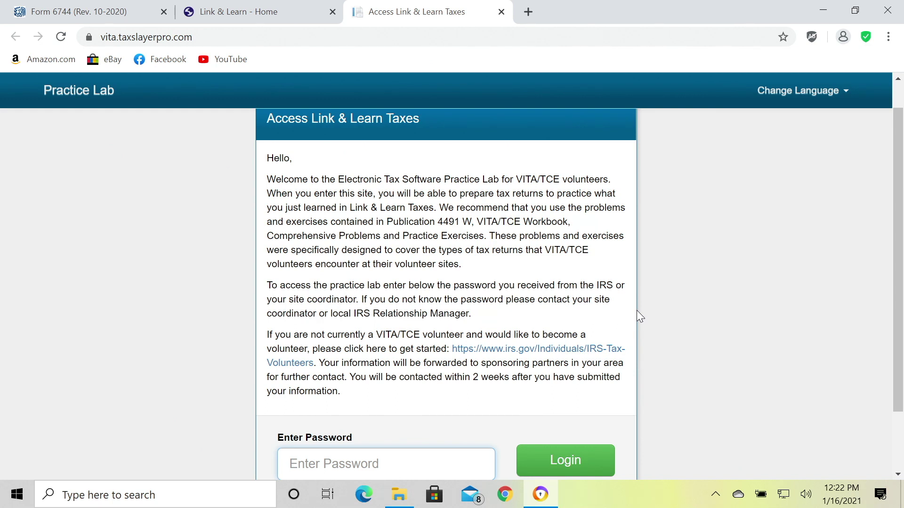
scroll(676, 315, down, 2)
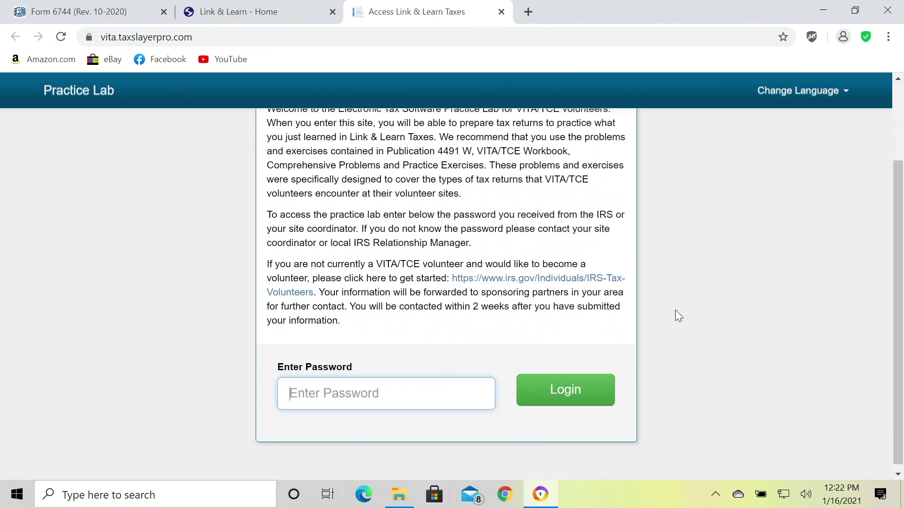
scroll(697, 323, up, 2)
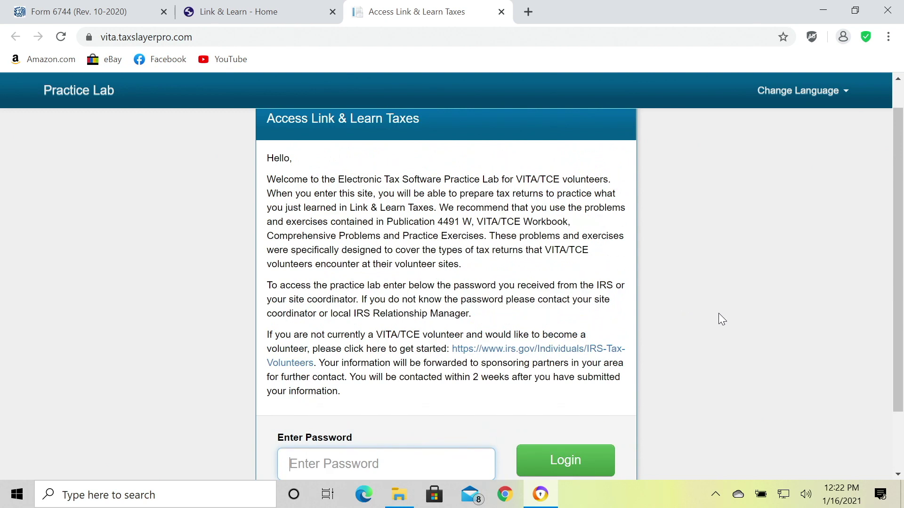
scroll(718, 316, down, 2)
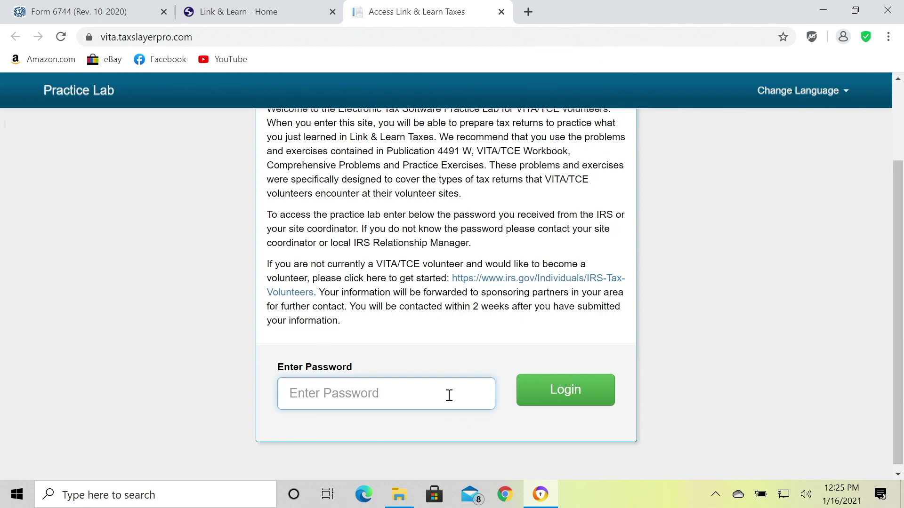
Submit the lab access password, then sign in with the practice account's username and password.
text(•••••••••••)
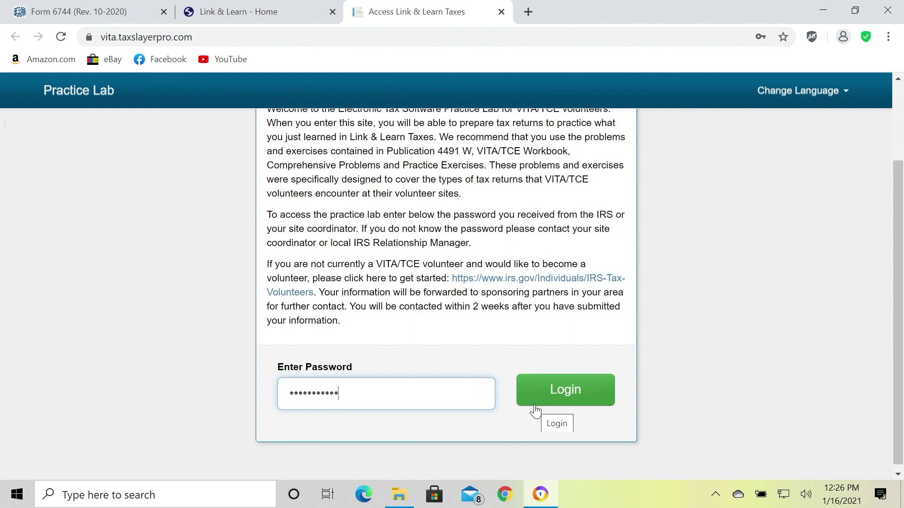
click(549, 399)
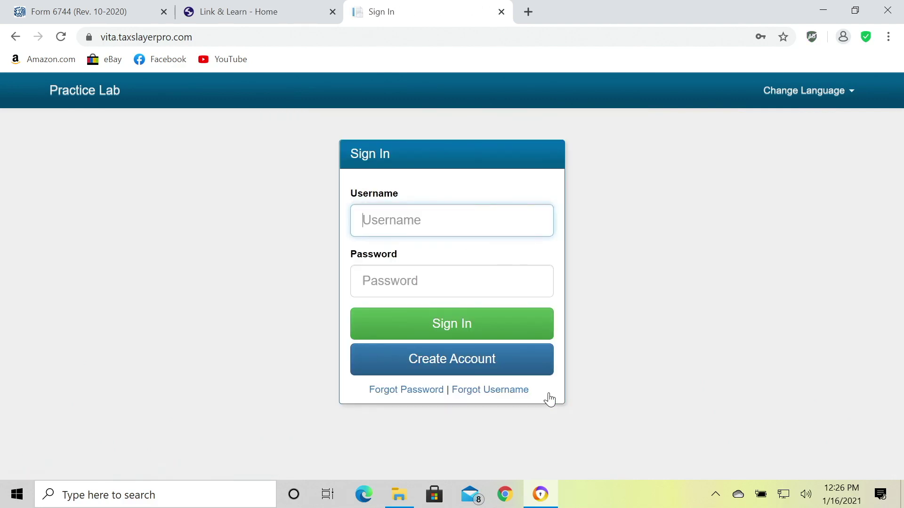
text(graduatemsu)
key(Tab)
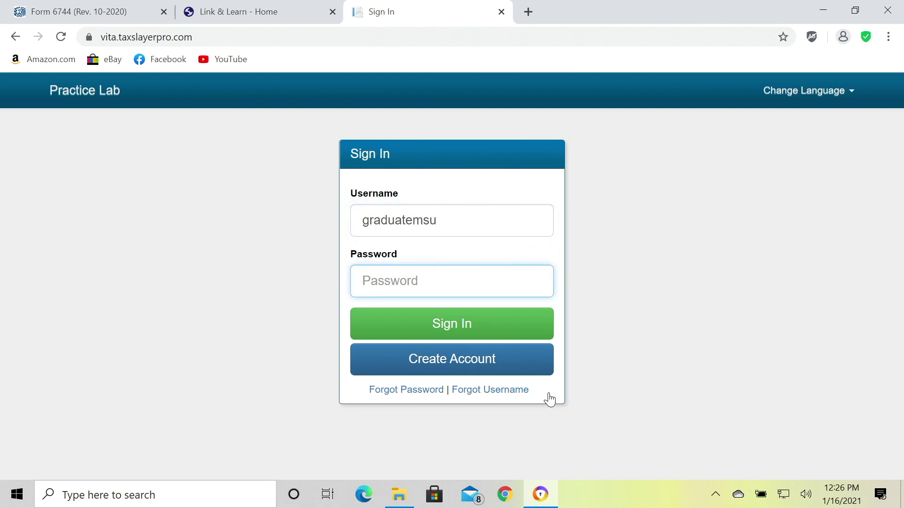
text(•••••••••••••••)
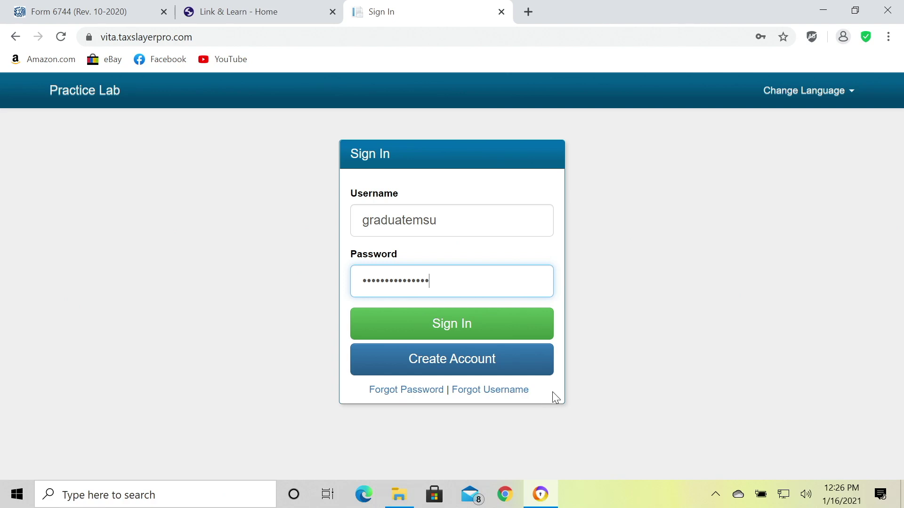
click(471, 336)
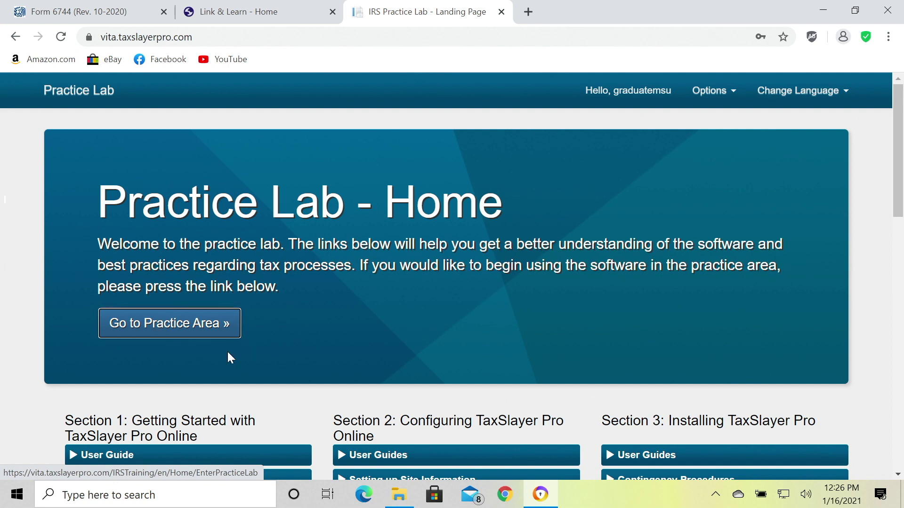
scroll(212, 346, down, 3)
scroll(212, 346, down, 9)
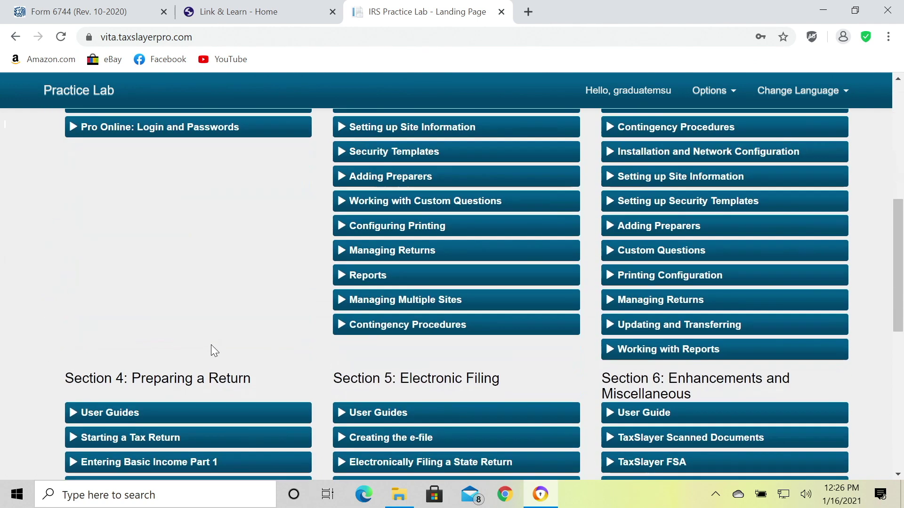
scroll(212, 351, up, 12)
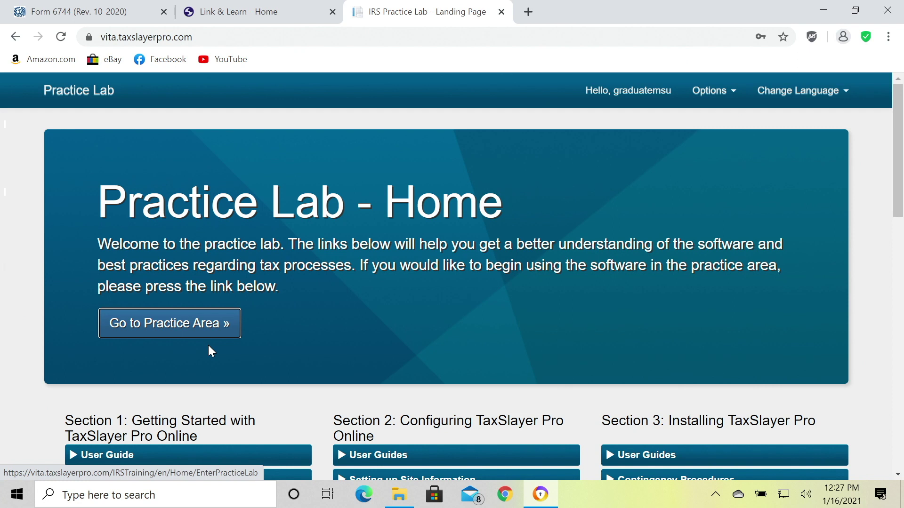
scroll(257, 356, down, 3)
scroll(258, 356, down, 3)
scroll(258, 357, down, 2)
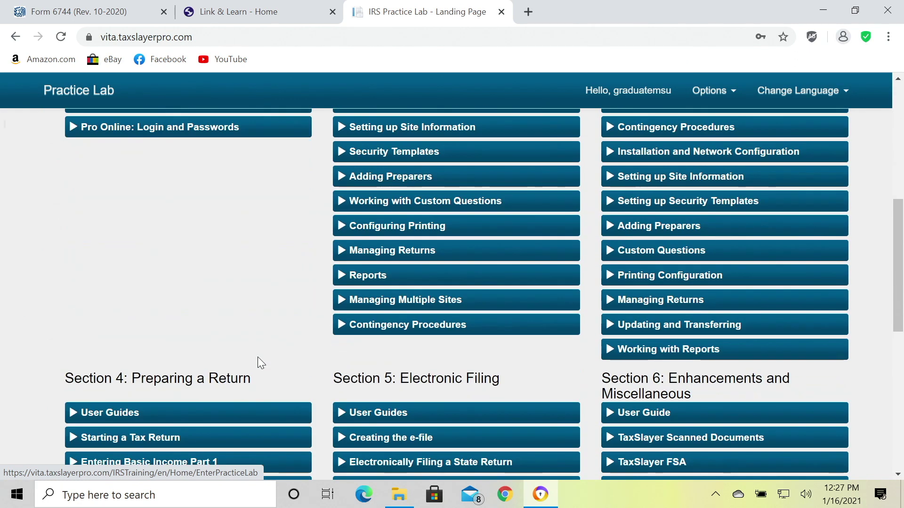
scroll(258, 357, down, 3)
scroll(258, 356, down, 1)
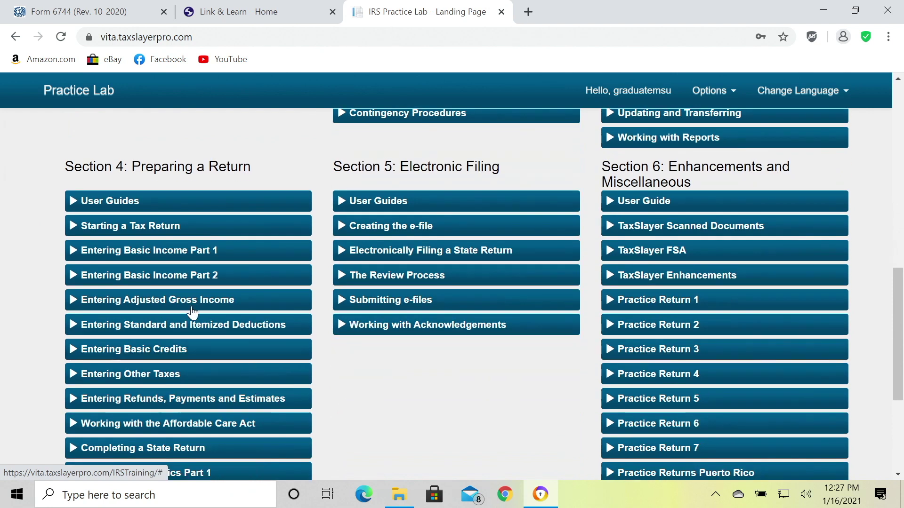
scroll(186, 333, up, 1)
scroll(185, 333, down, 3)
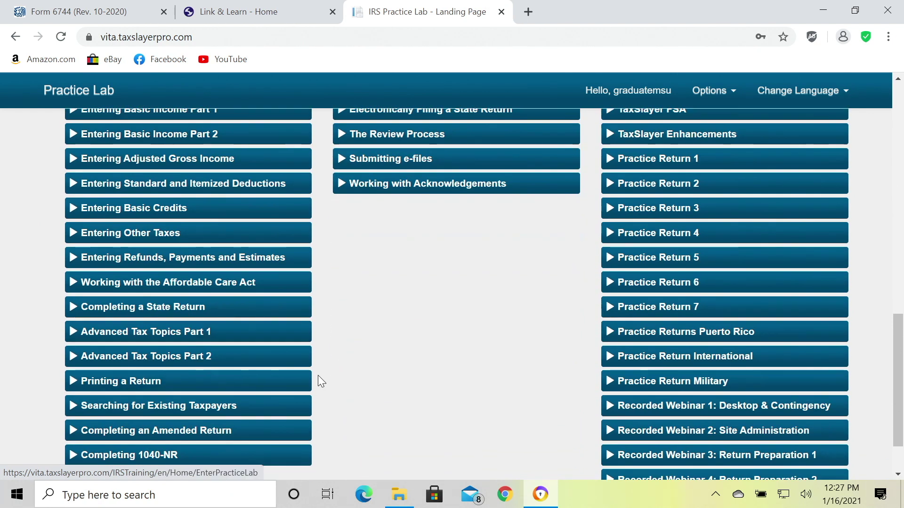
scroll(311, 382, up, 2)
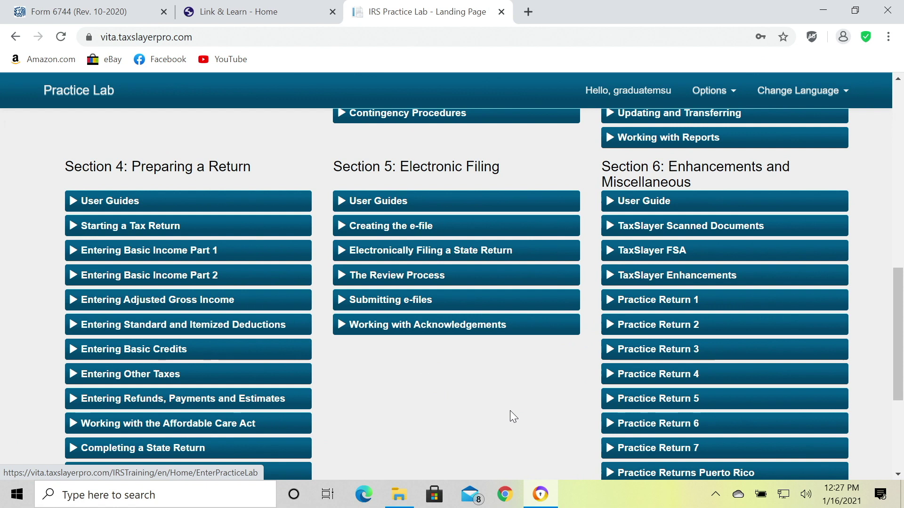
scroll(509, 411, up, 12)
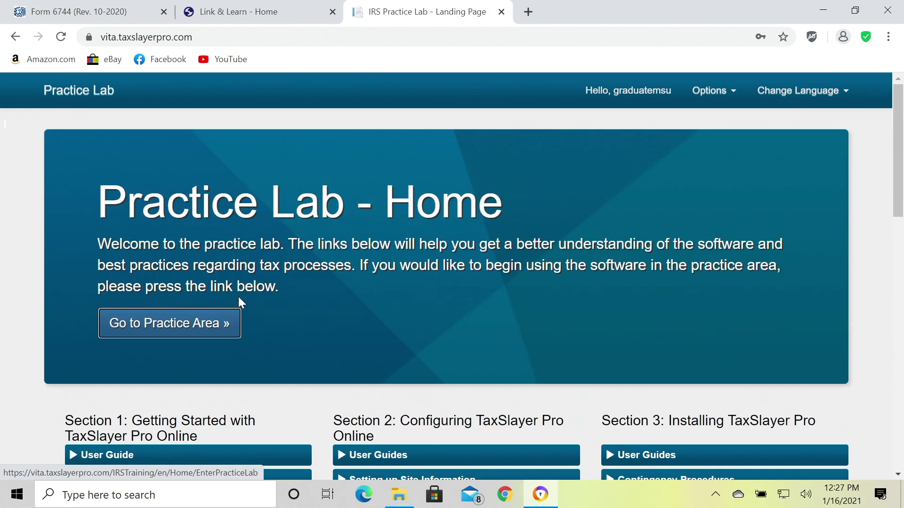
Enter the 2020 practice area and open Client Search to list existing returns.
click(149, 331)
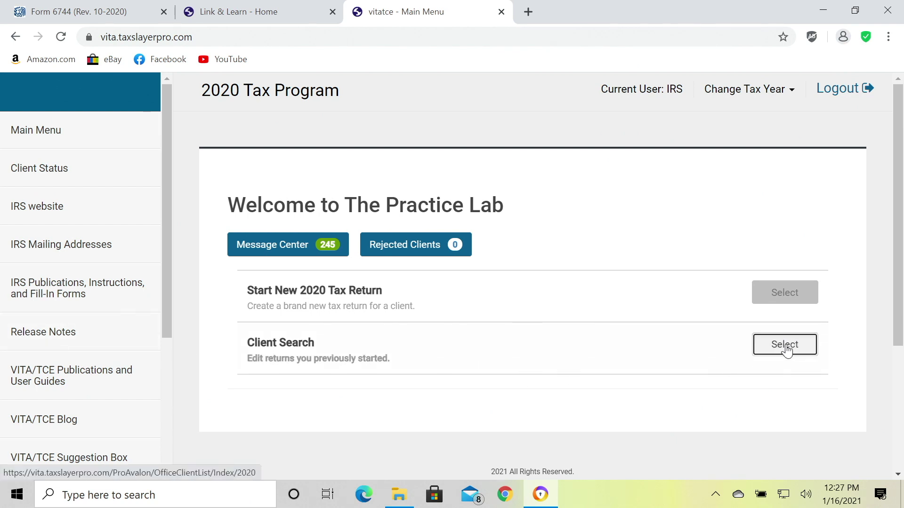
click(785, 347)
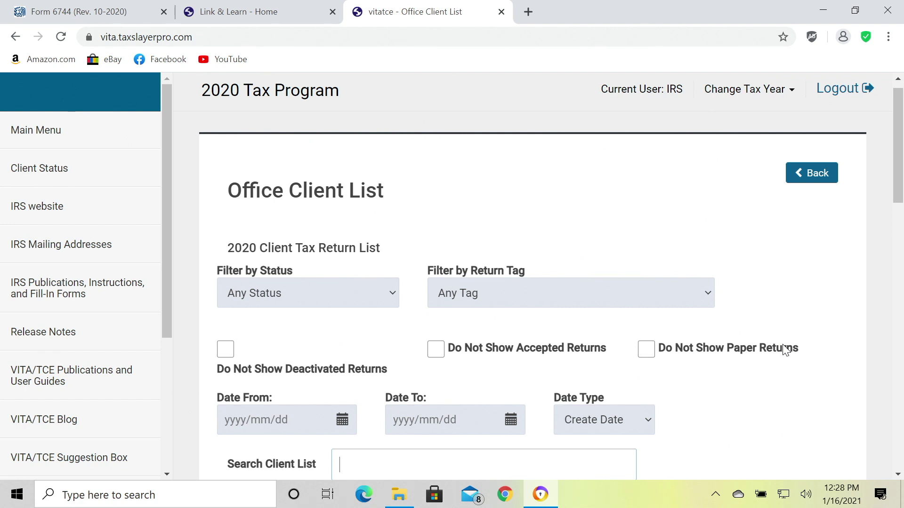
Find the client in the Office Client List and open their 2020 return (AGI $52,813, refund $1,666).
scroll(797, 392, down, 1)
scroll(795, 391, down, 6)
scroll(770, 402, down, 2)
scroll(641, 398, down, 1)
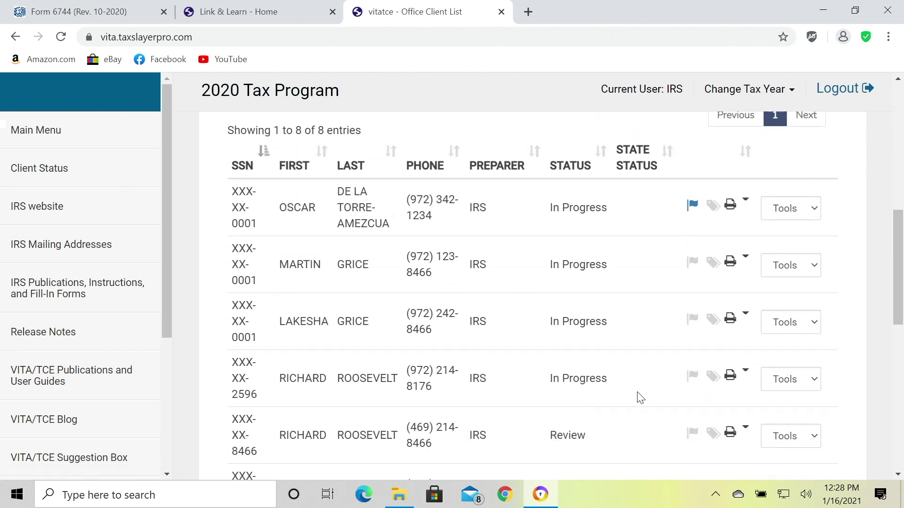
scroll(640, 397, down, 3)
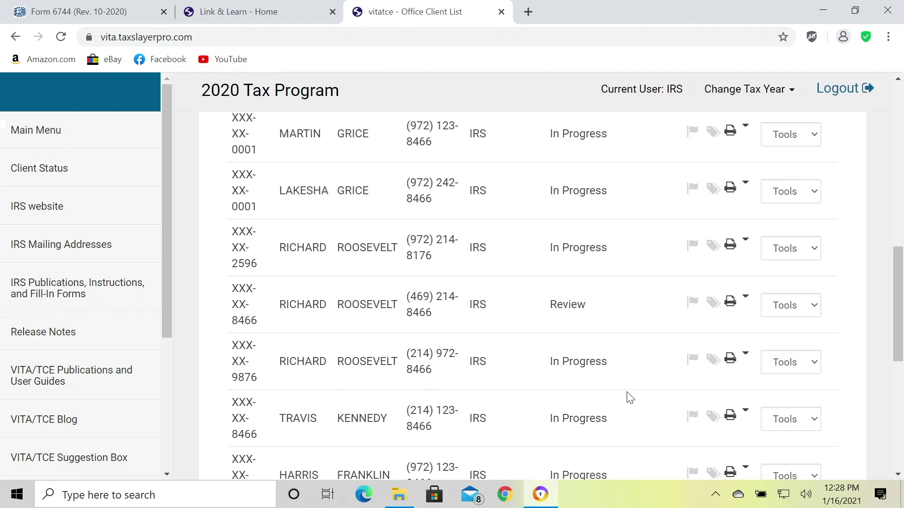
scroll(629, 397, down, 2)
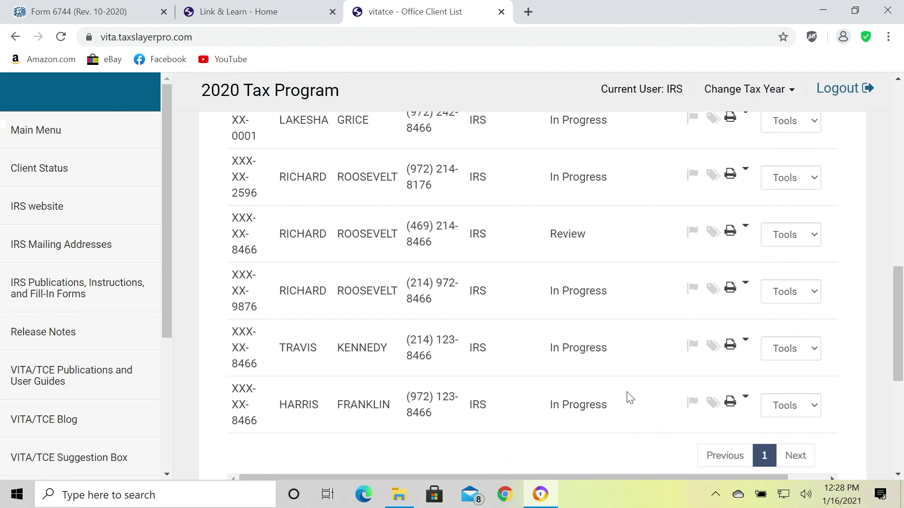
scroll(629, 398, up, 2)
scroll(630, 398, up, 2)
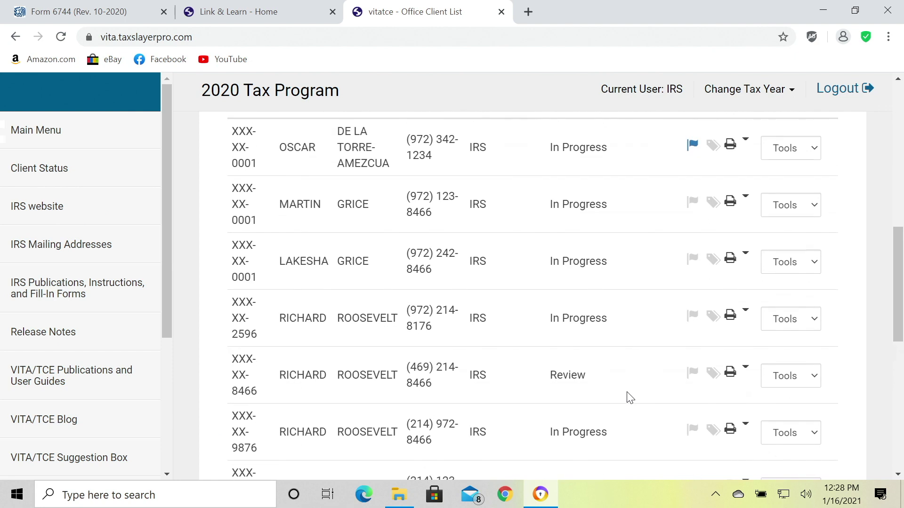
scroll(566, 405, down, 4)
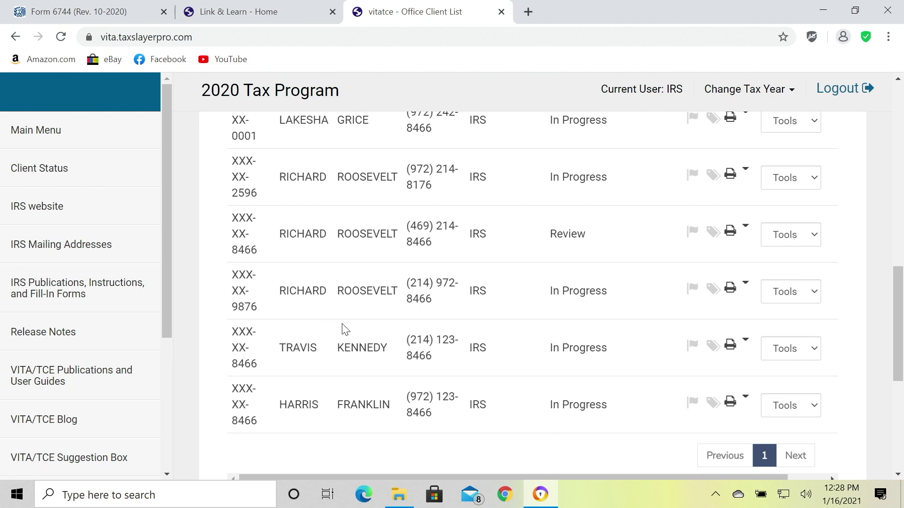
scroll(358, 344, down, 2)
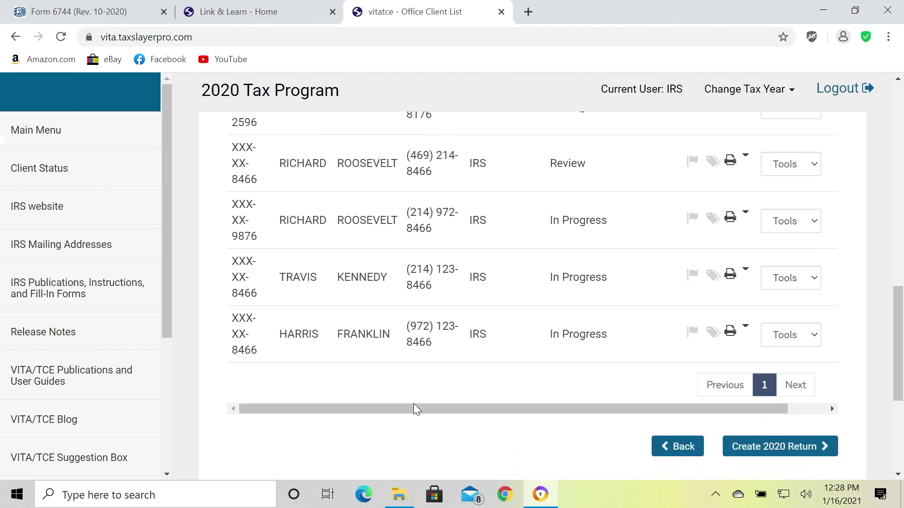
drag(417, 409, 477, 422)
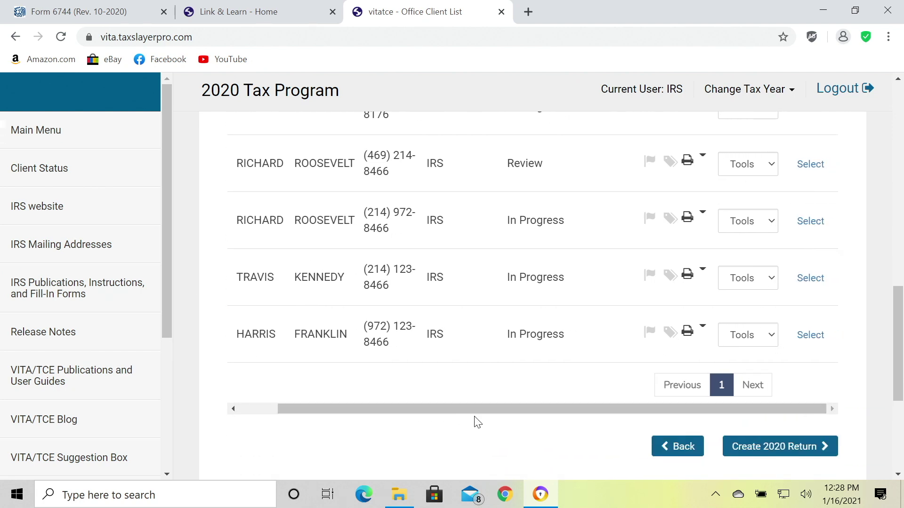
scroll(468, 365, up, 1)
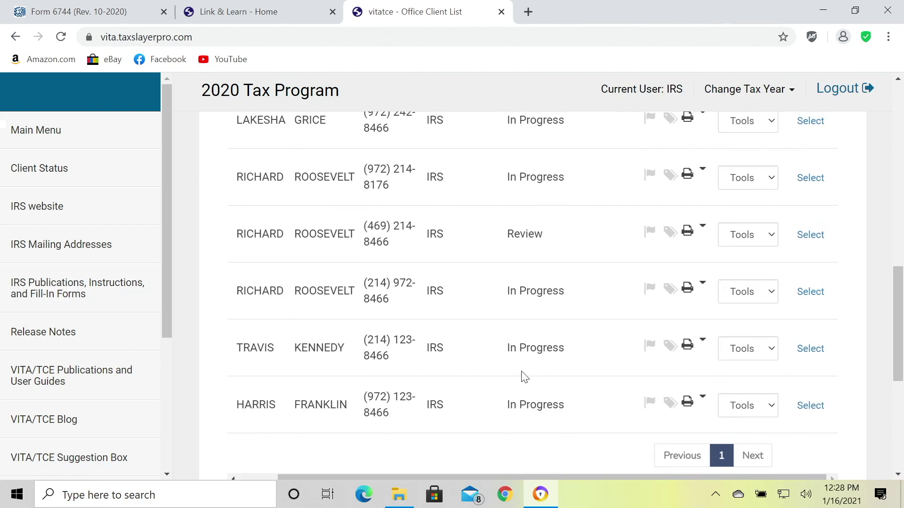
click(811, 293)
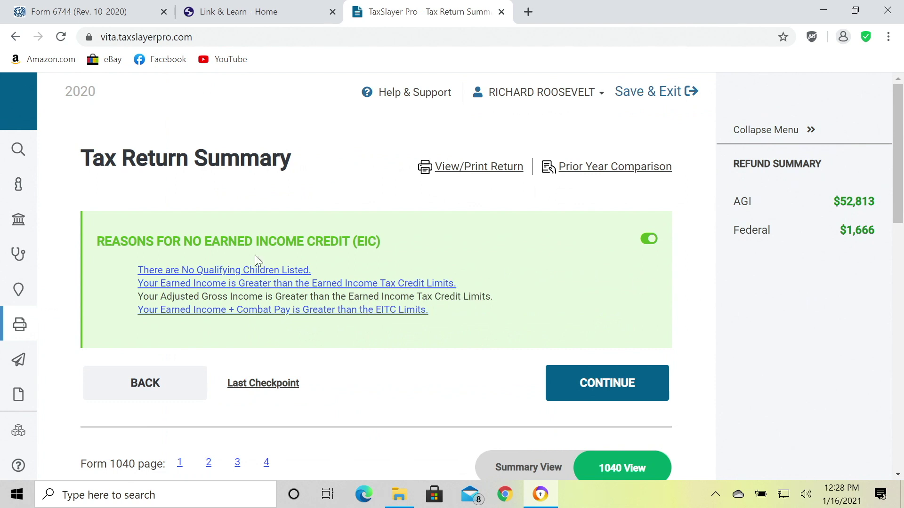
Confirm the Recovery Rebate Credit answers with a $1,200 first Economic Impact Payment and save.
mouse_move(21, 259)
click(72, 182)
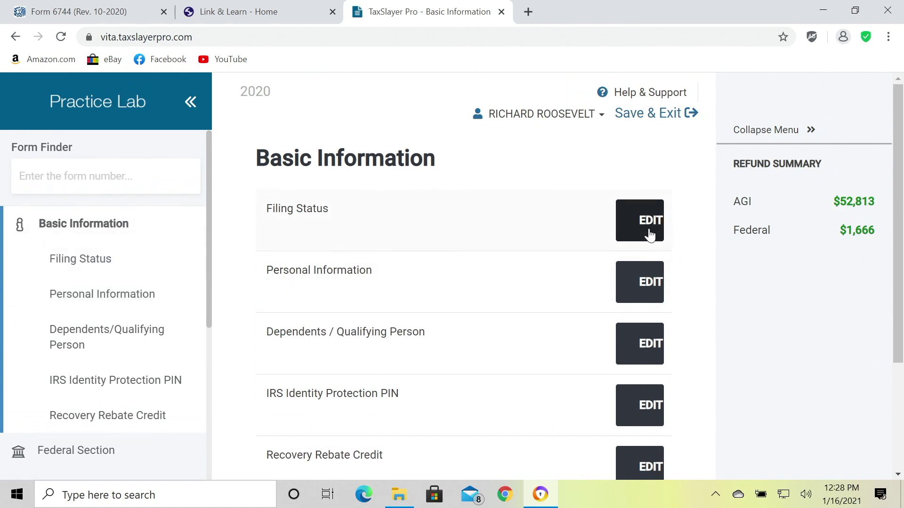
scroll(640, 399, down, 1)
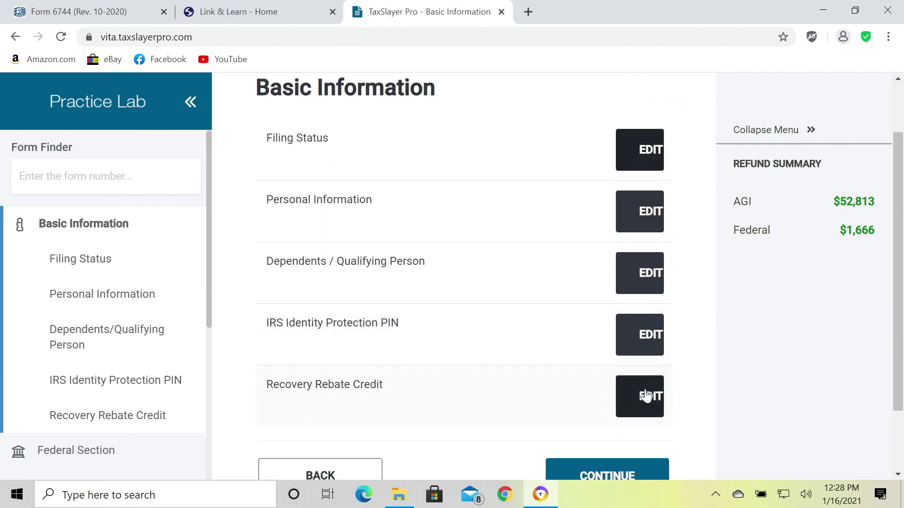
click(646, 396)
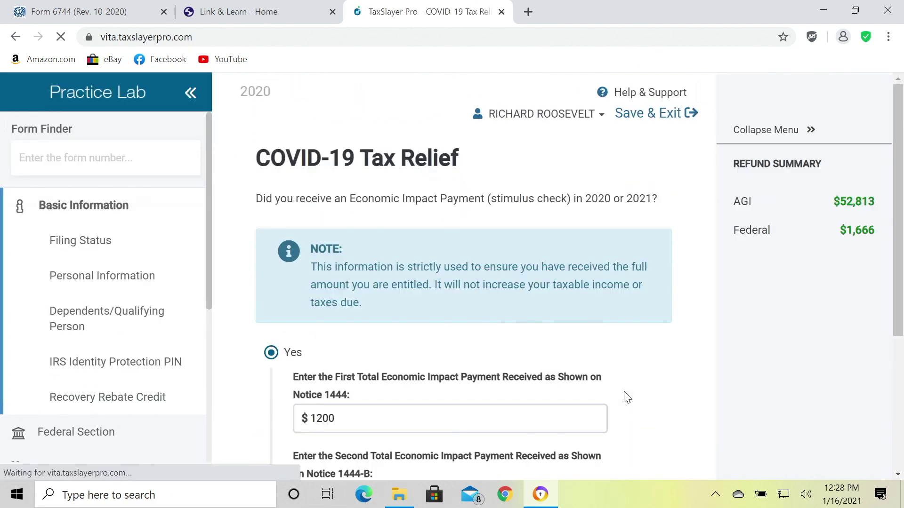
scroll(631, 415, down, 5)
click(631, 407)
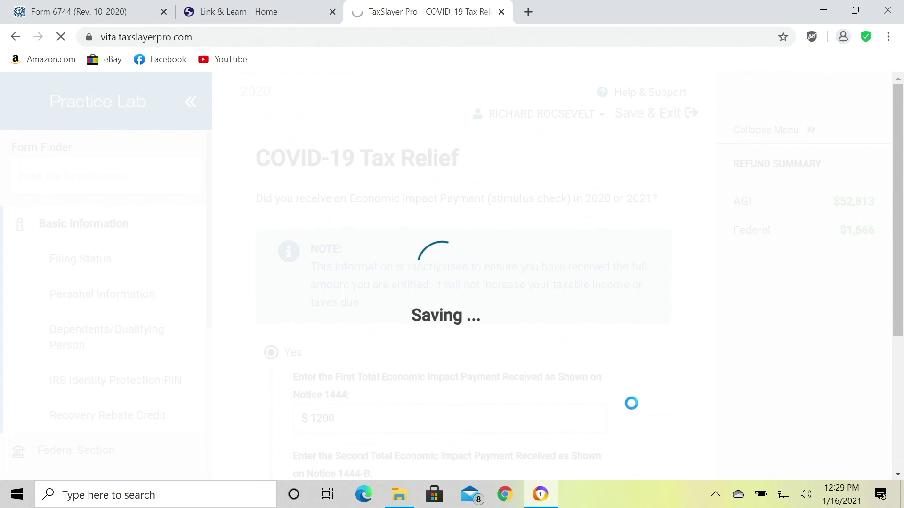
Scroll through the Income section's forms, including 1099-NEC and Schedule C.
scroll(522, 345, down, 2)
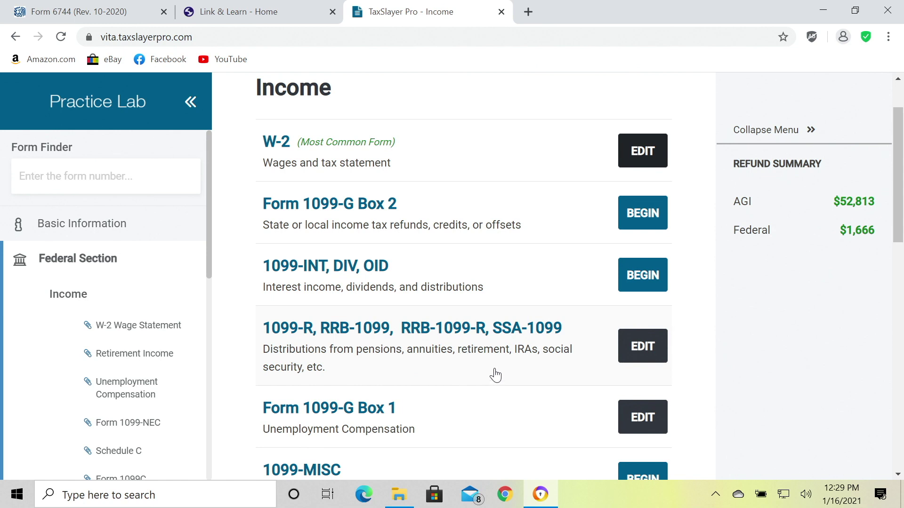
scroll(496, 375, down, 2)
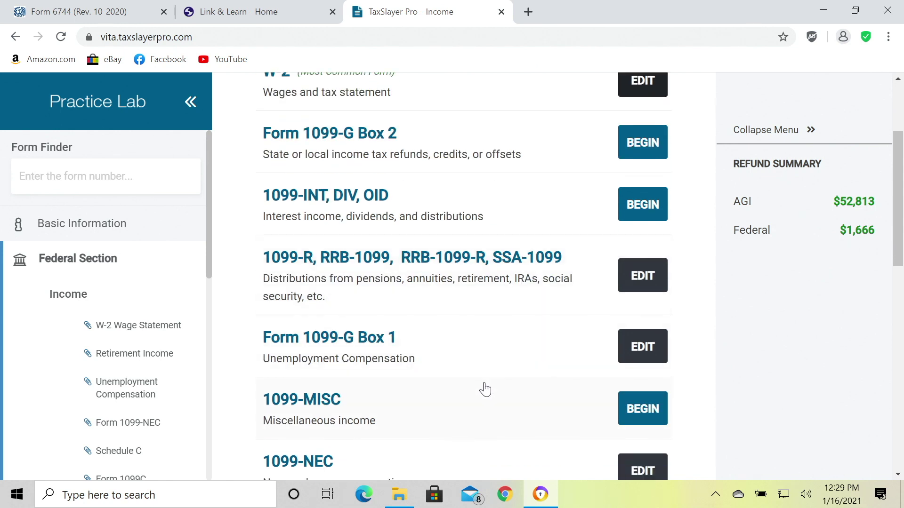
scroll(490, 390, down, 3)
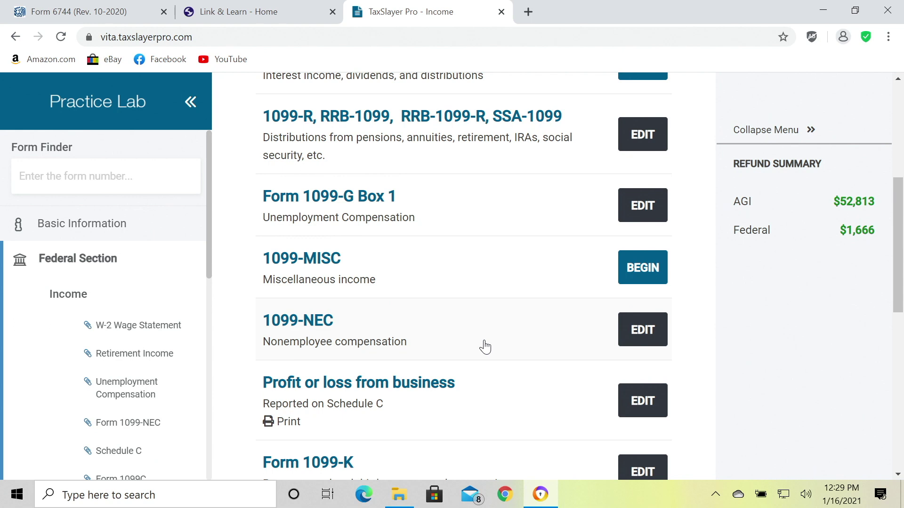
scroll(484, 346, down, 6)
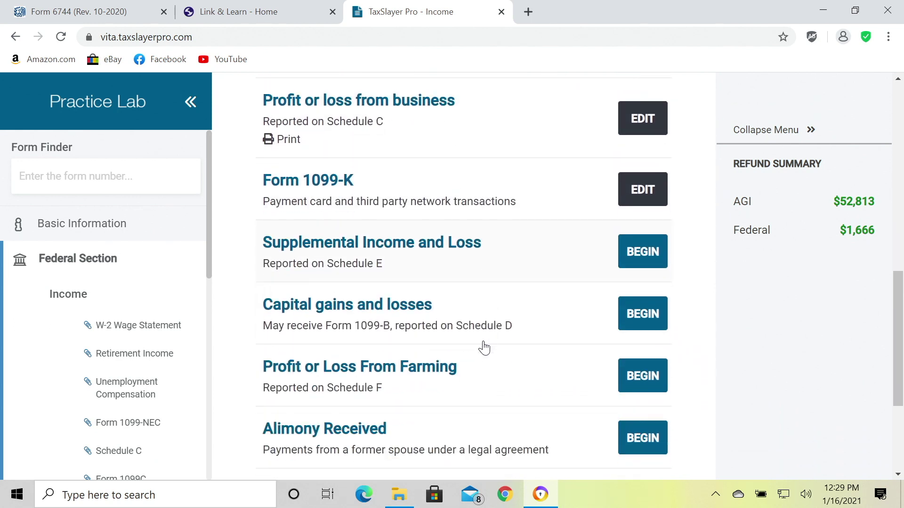
scroll(485, 347, down, 3)
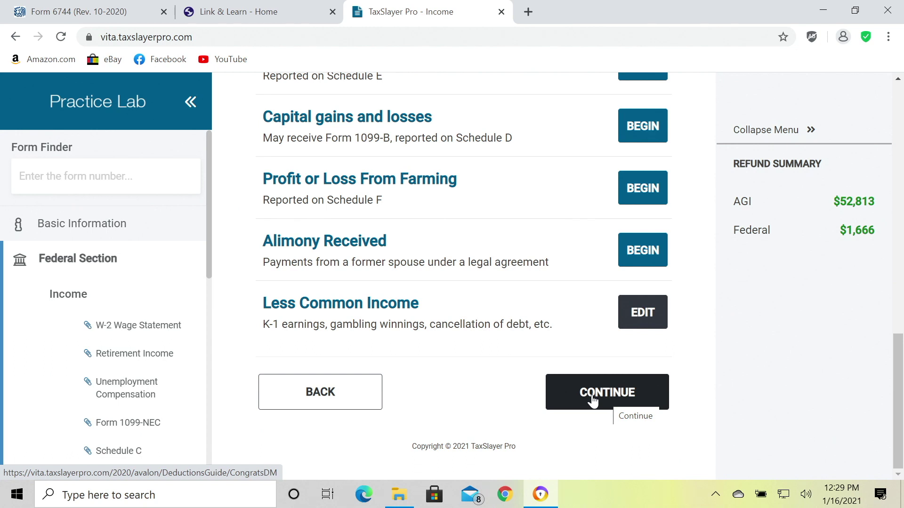
Continue to Deductions and scan its standard, itemized, credits and compare-deductions options.
click(592, 401)
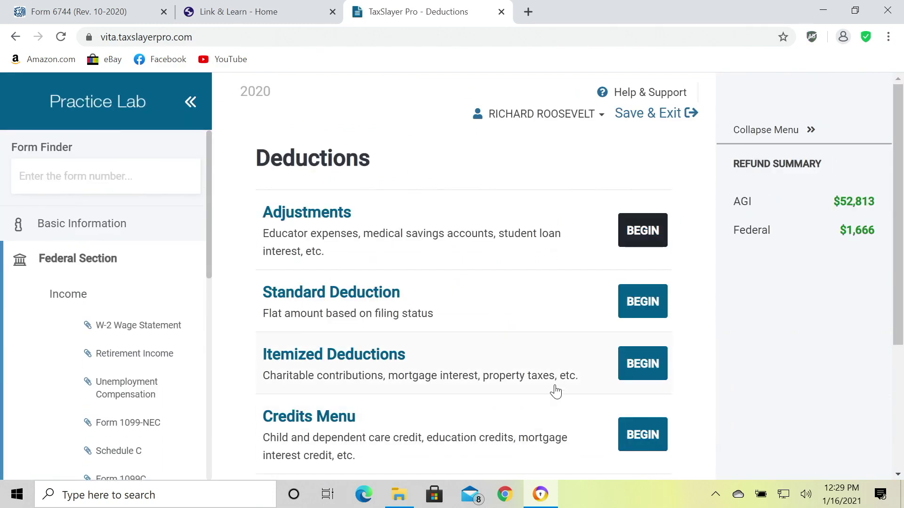
scroll(555, 391, down, 4)
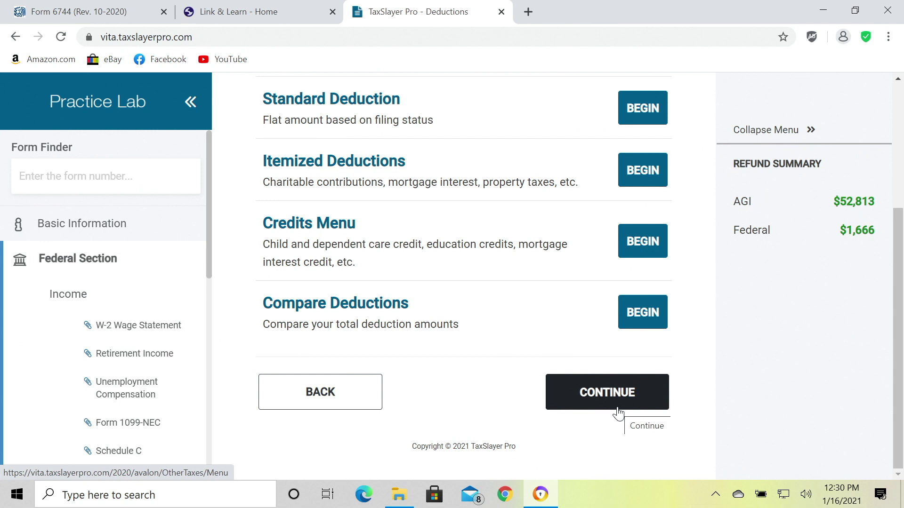
Step forward to Other Taxes, back through Deductions to Income, then continue to Deductions again.
click(605, 394)
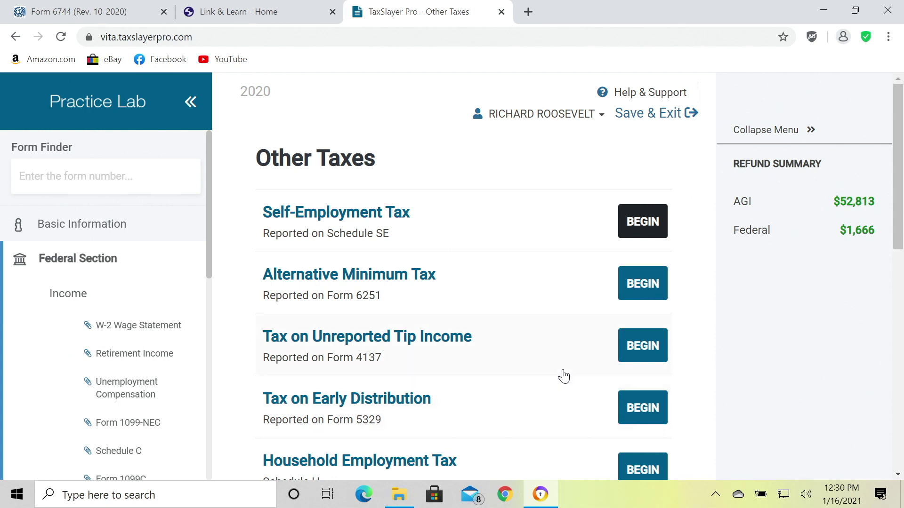
scroll(563, 375, down, 10)
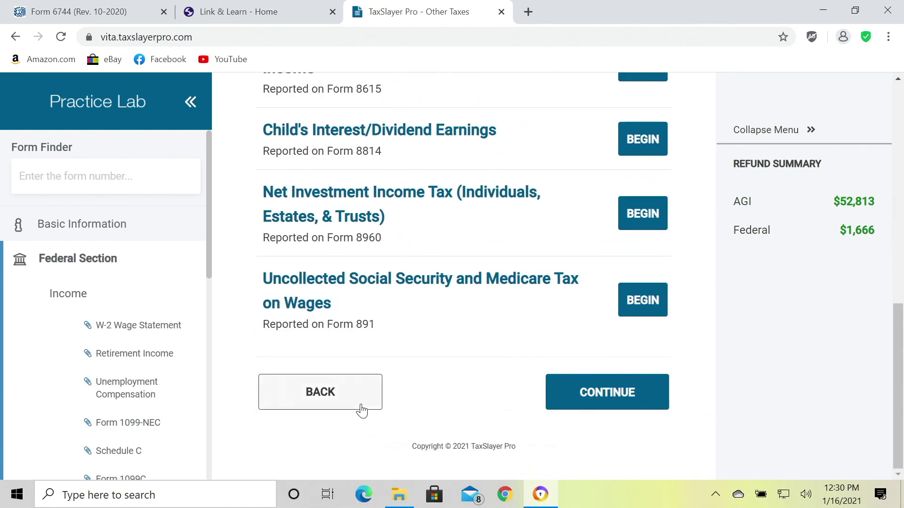
click(355, 394)
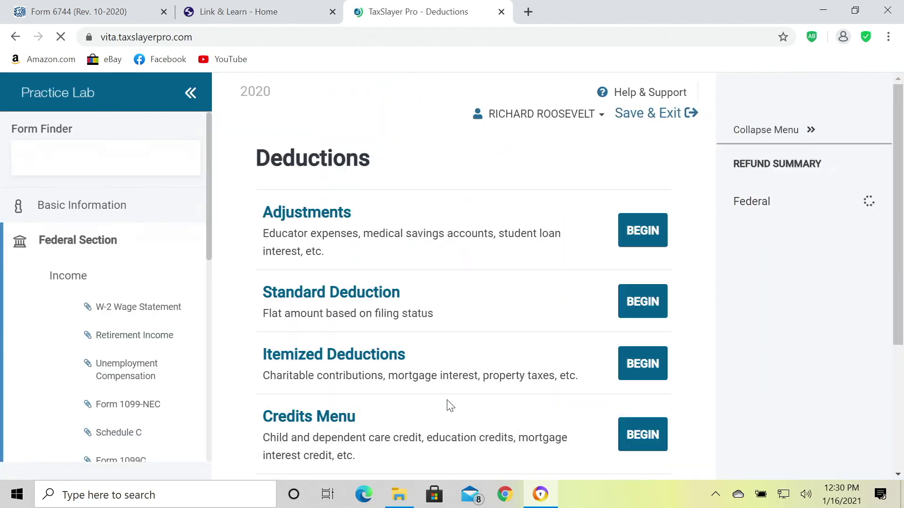
scroll(438, 397, down, 3)
click(344, 392)
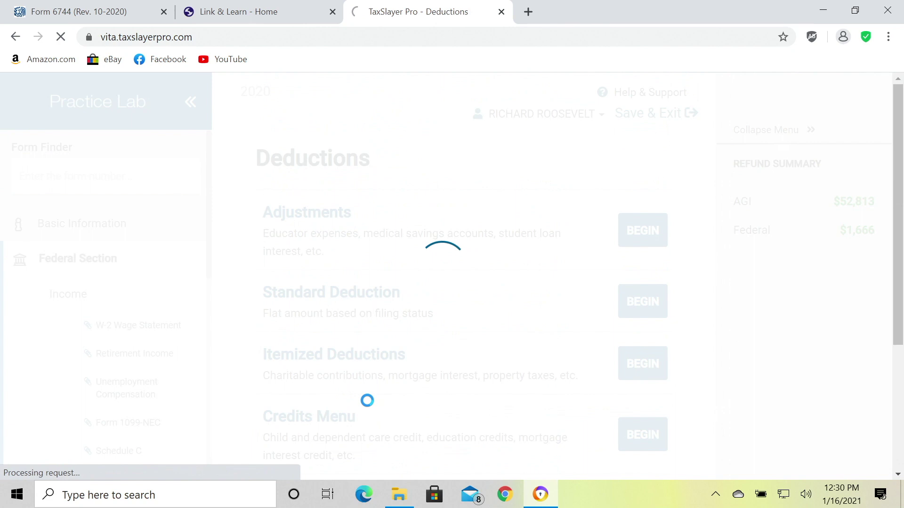
scroll(374, 404, down, 15)
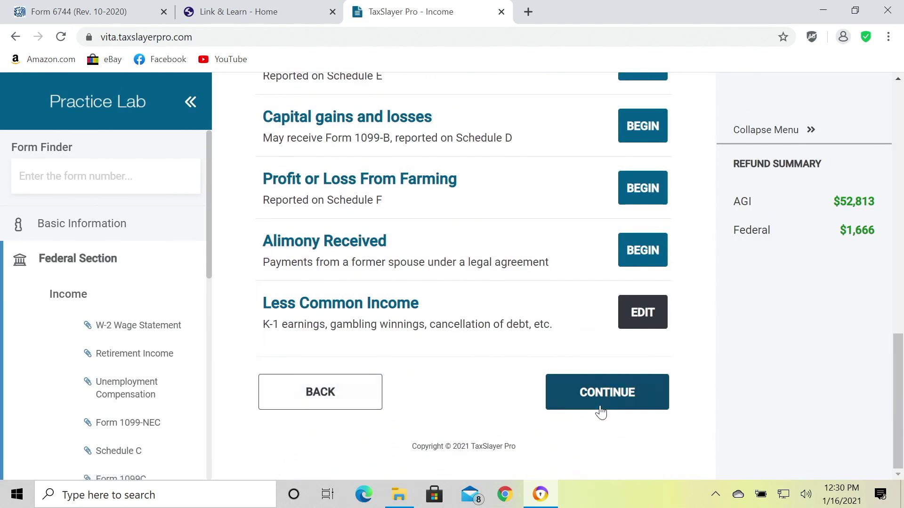
click(596, 401)
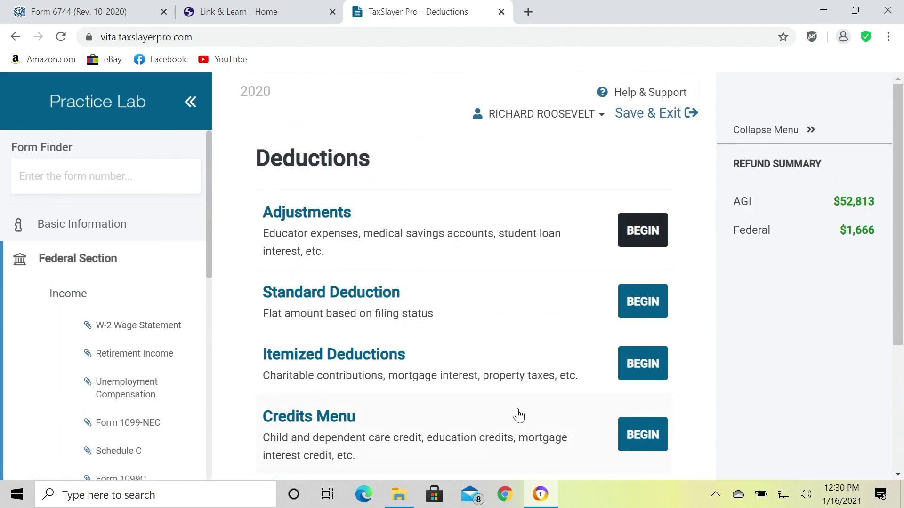
scroll(518, 416, down, 1)
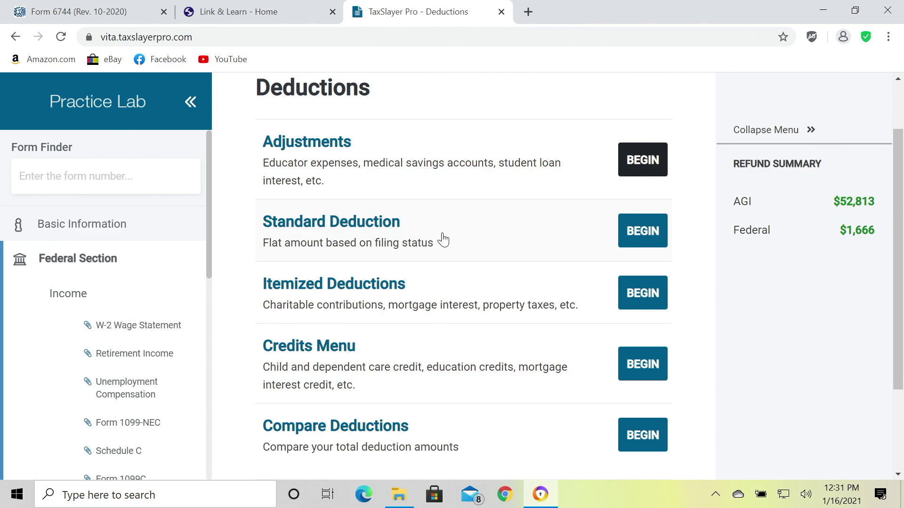
scroll(443, 240, down, 2)
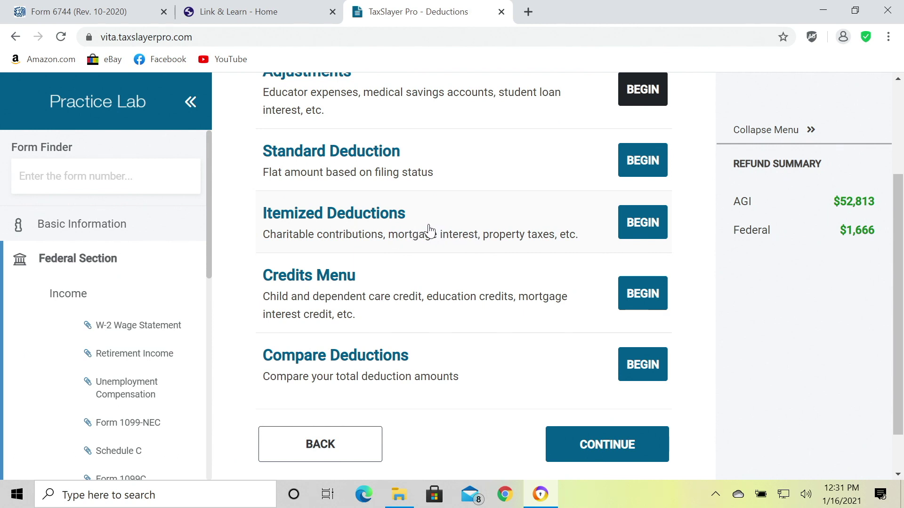
scroll(427, 233, up, 1)
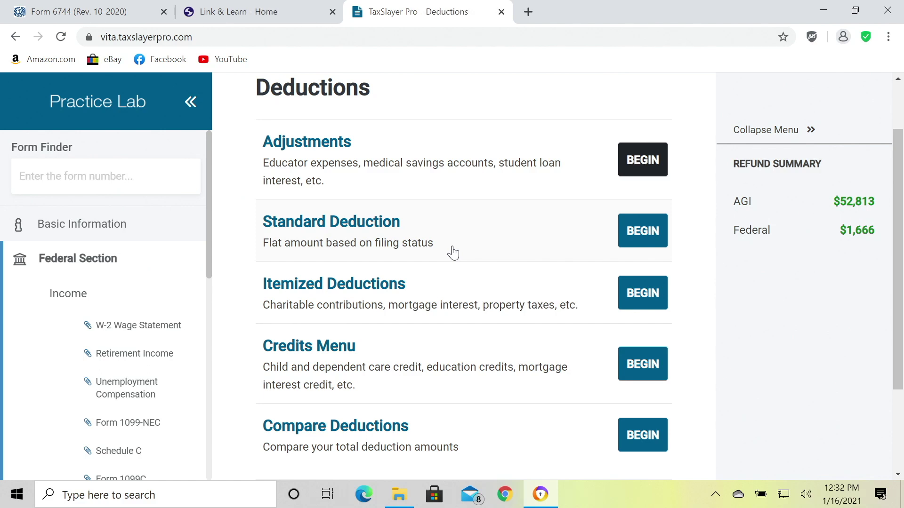
scroll(451, 251, down, 1)
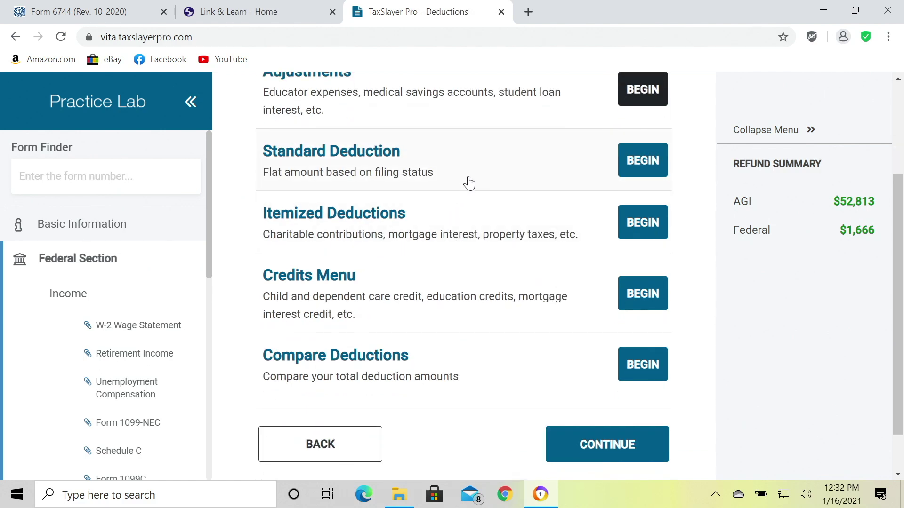
scroll(469, 183, down, 1)
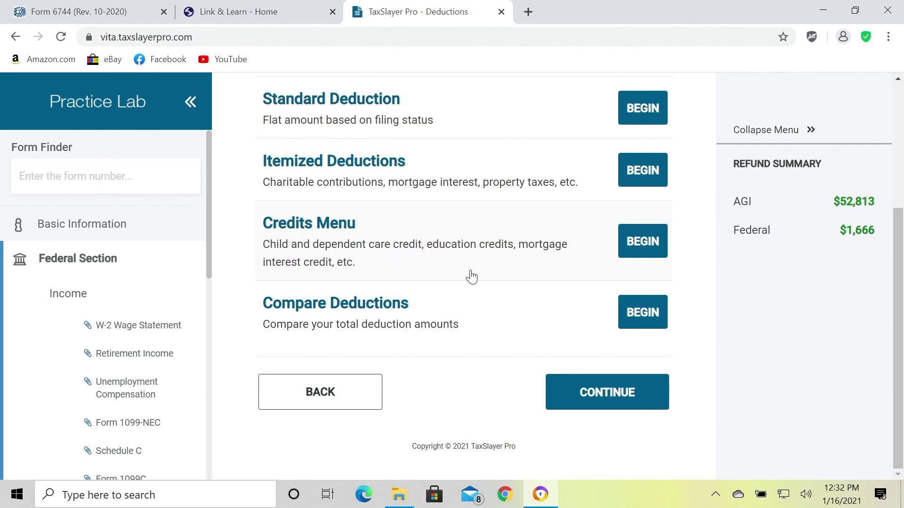
Continue past Deductions to Other Taxes and scan Self-Employment, Alternative Minimum and Household Employment Tax.
click(606, 401)
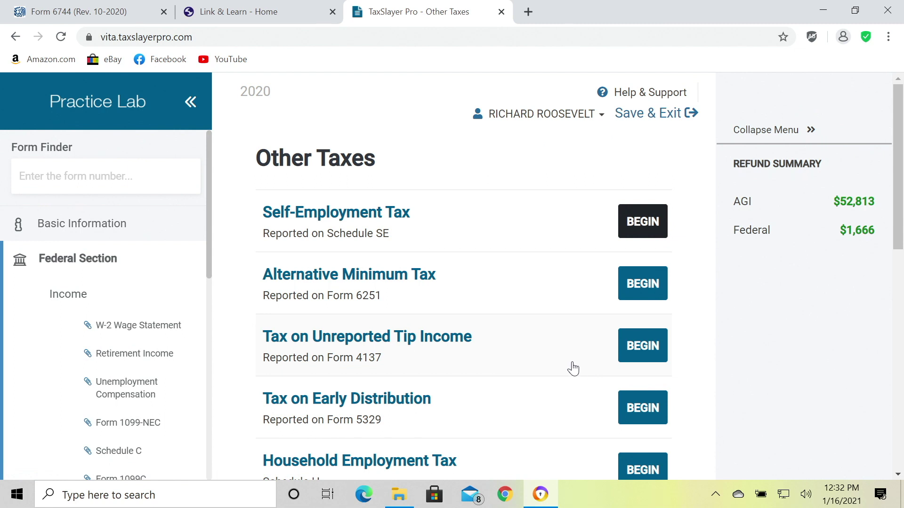
scroll(571, 368, down, 2)
scroll(570, 368, up, 2)
Begin a Tax on Early Distribution entry, bringing up Form 5329 Part I.
scroll(498, 275, down, 2)
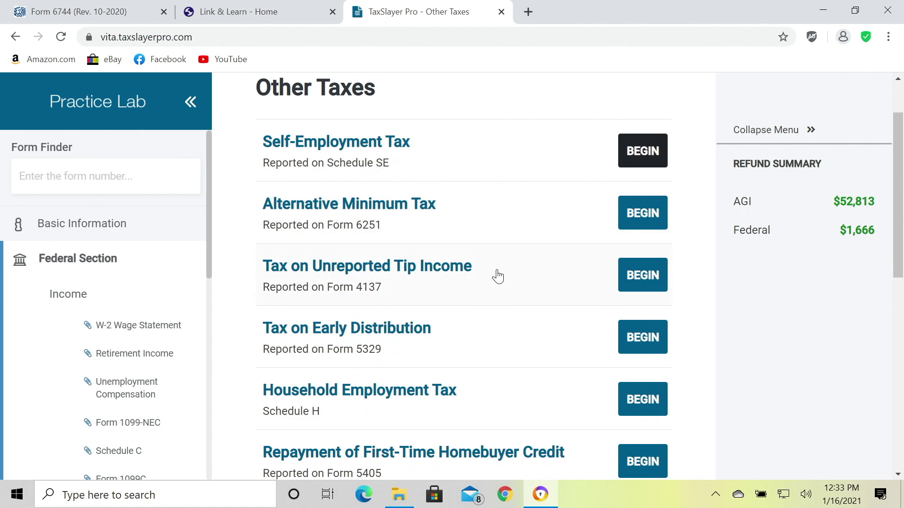
scroll(492, 279, down, 1)
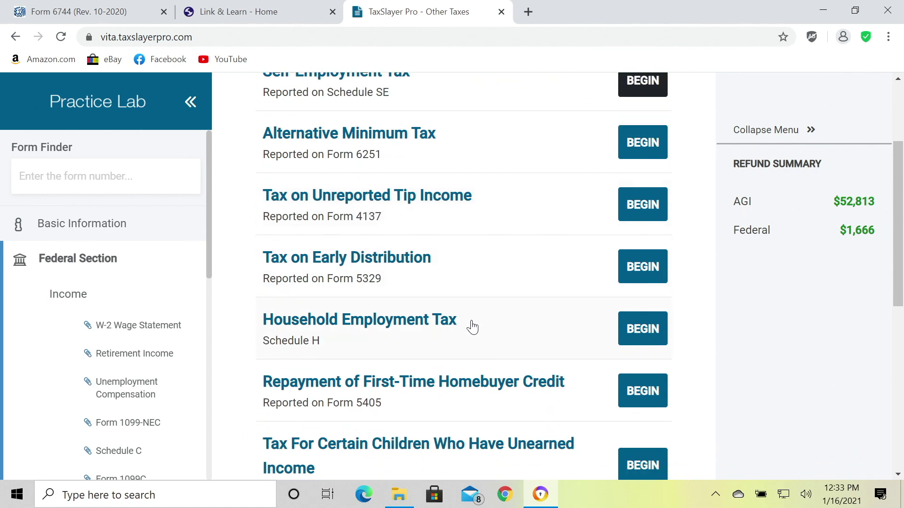
scroll(471, 327, up, 3)
scroll(468, 328, down, 1)
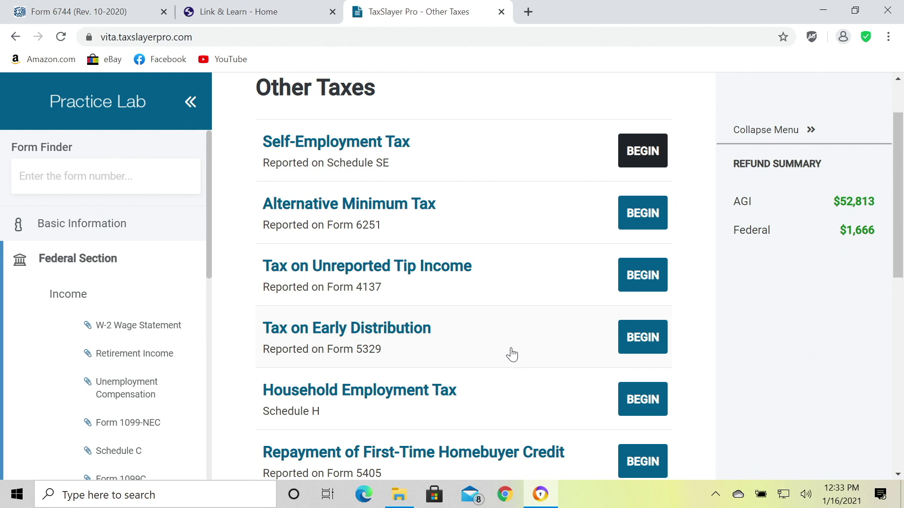
scroll(511, 356, down, 2)
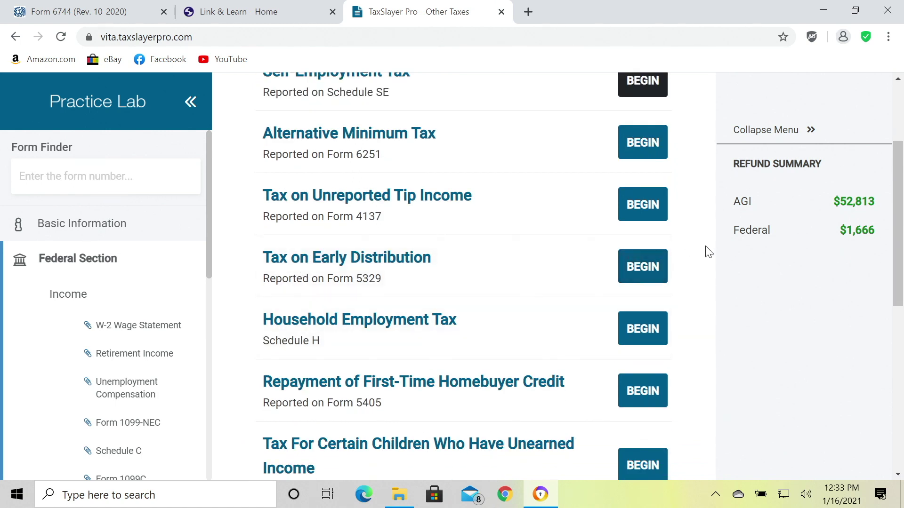
click(650, 272)
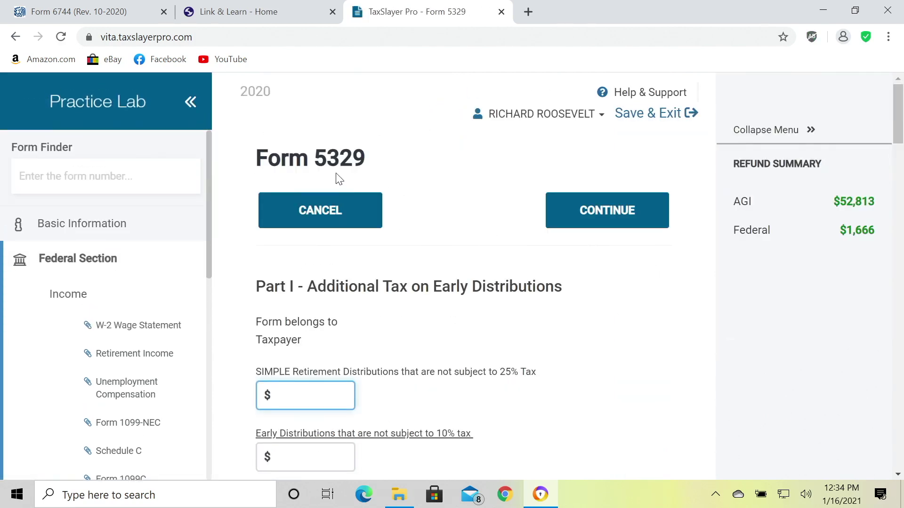
Enter $1000 as early distributions not subject to the 10% additional tax.
scroll(442, 270, down, 3)
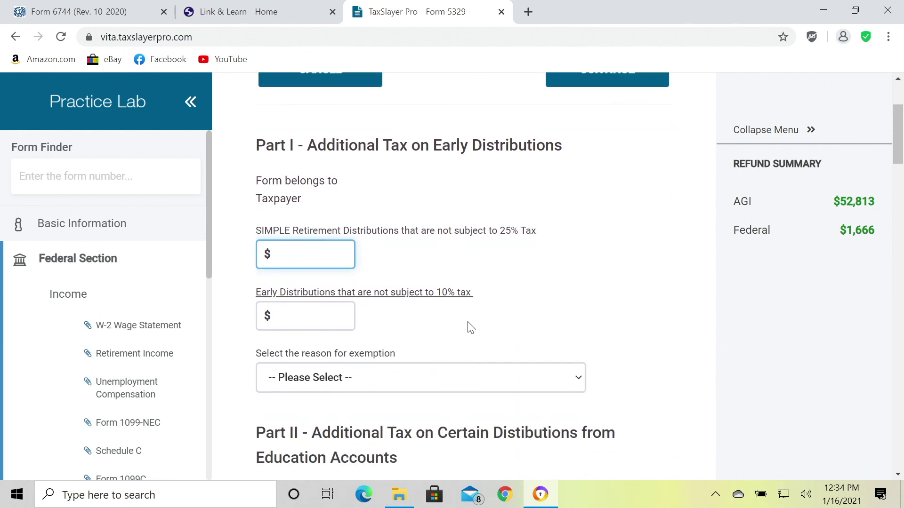
click(330, 318)
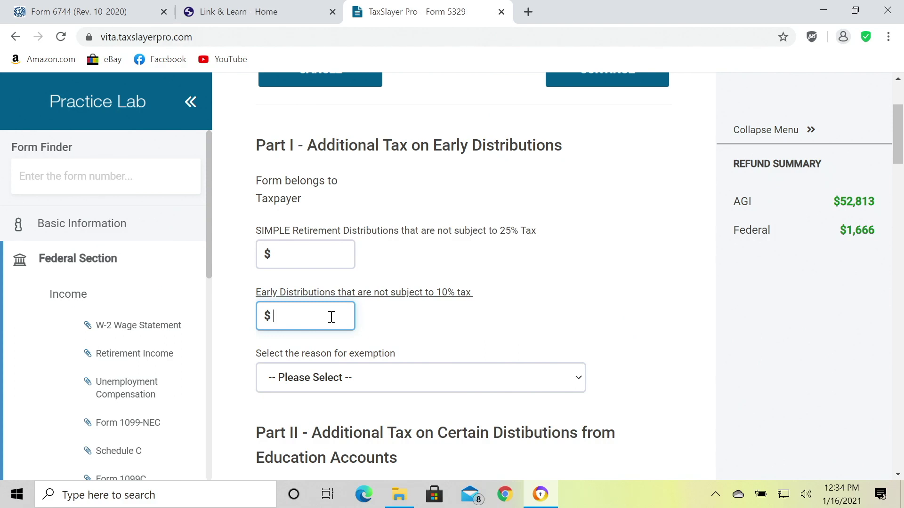
text(1000)
click(495, 329)
Set the exemption reason to Other and save the Form 5329 entry.
scroll(490, 329, down, 1)
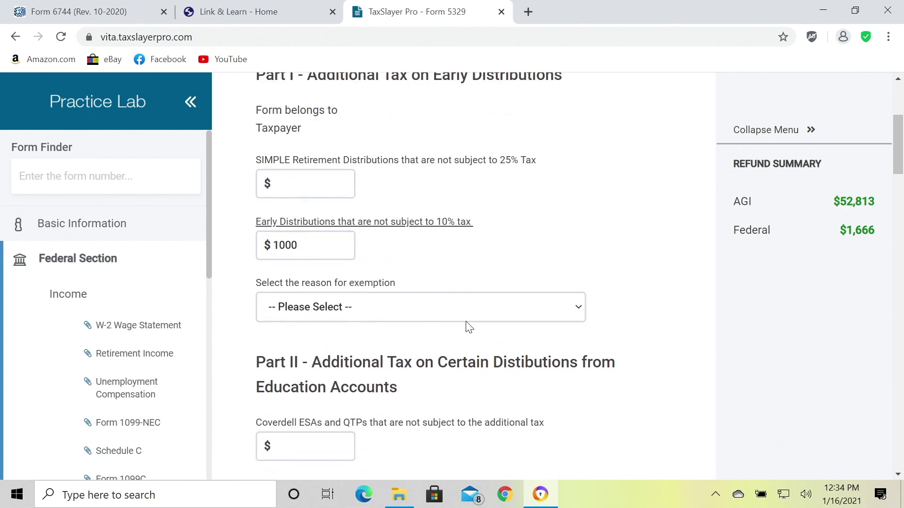
click(438, 314)
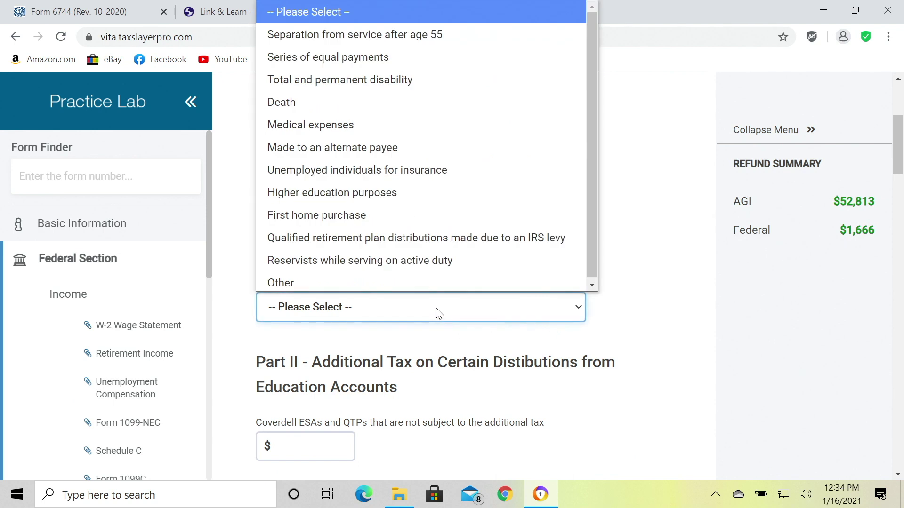
click(409, 280)
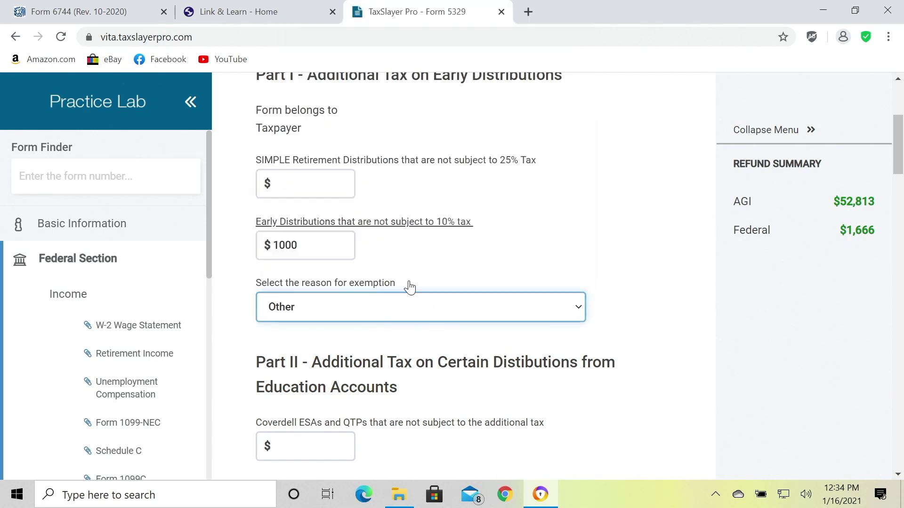
click(624, 274)
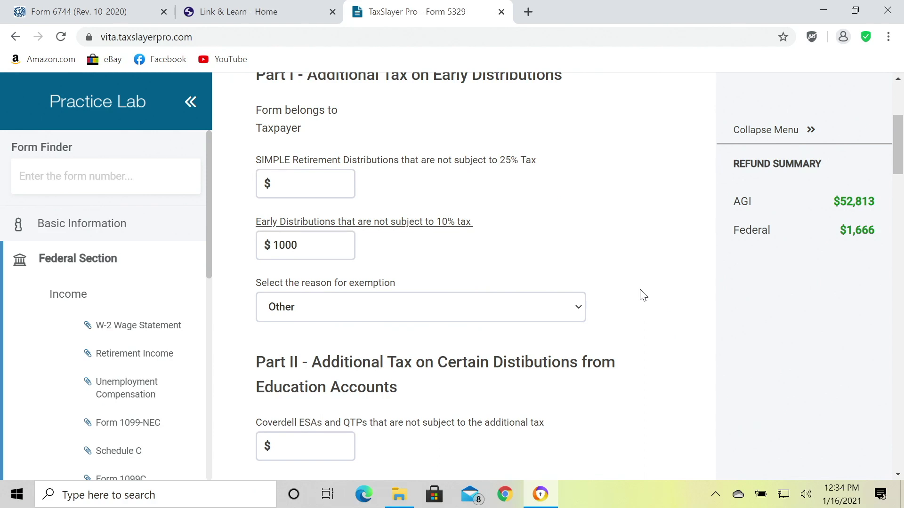
scroll(640, 289, up, 1)
scroll(640, 290, down, 1)
scroll(660, 369, down, 7)
scroll(652, 377, down, 9)
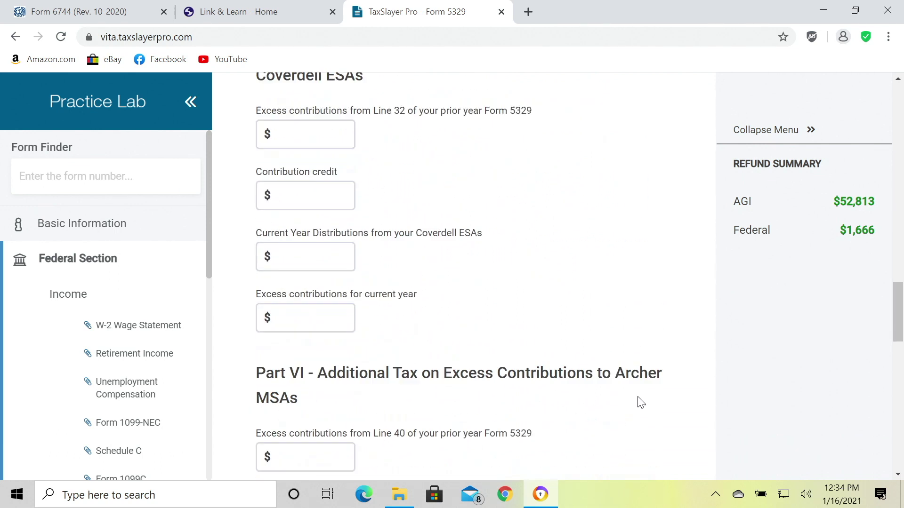
scroll(642, 402, down, 10)
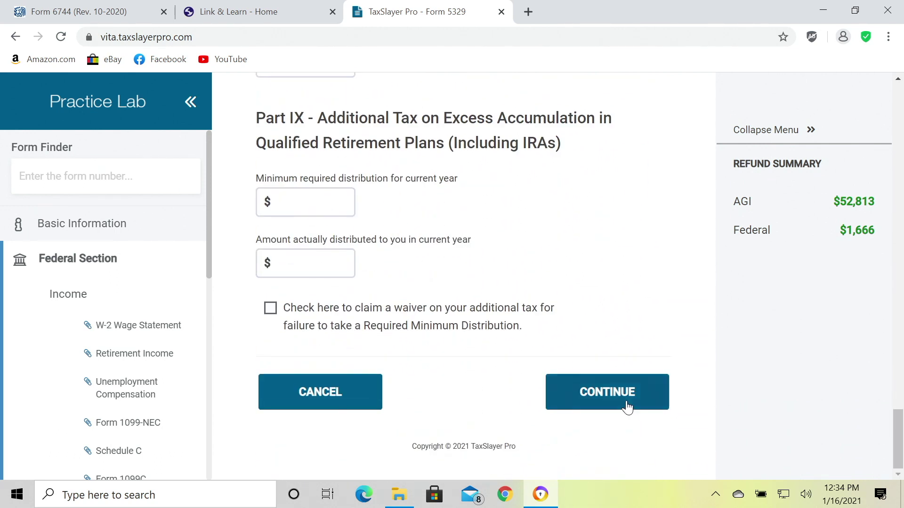
click(627, 407)
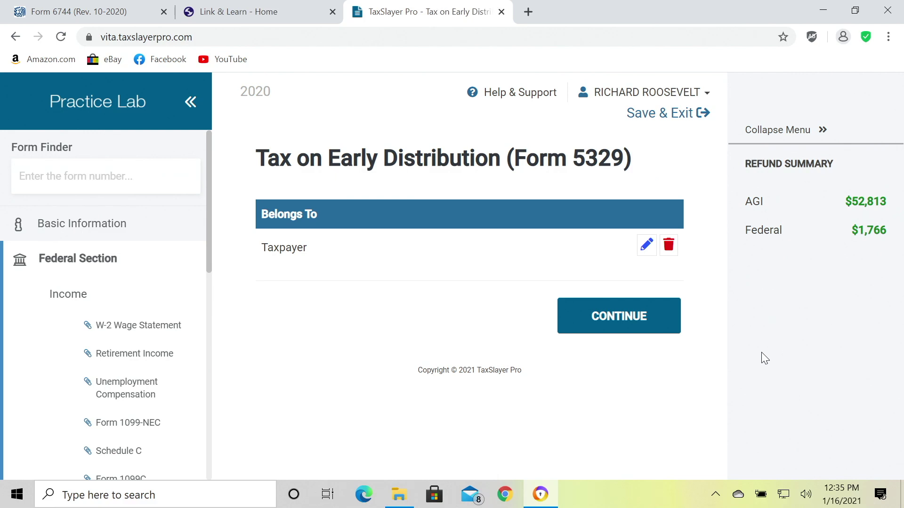
Accept the Tax on Early Distribution summary, with the federal refund now $1,766.
click(656, 329)
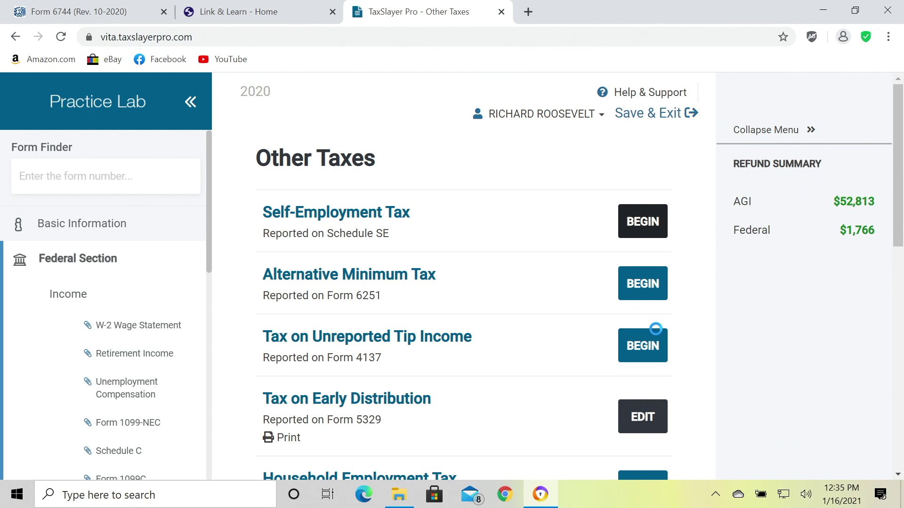
Leave every Other Taxes item untouched and advance to Payments and Estimates.
scroll(555, 339, down, 10)
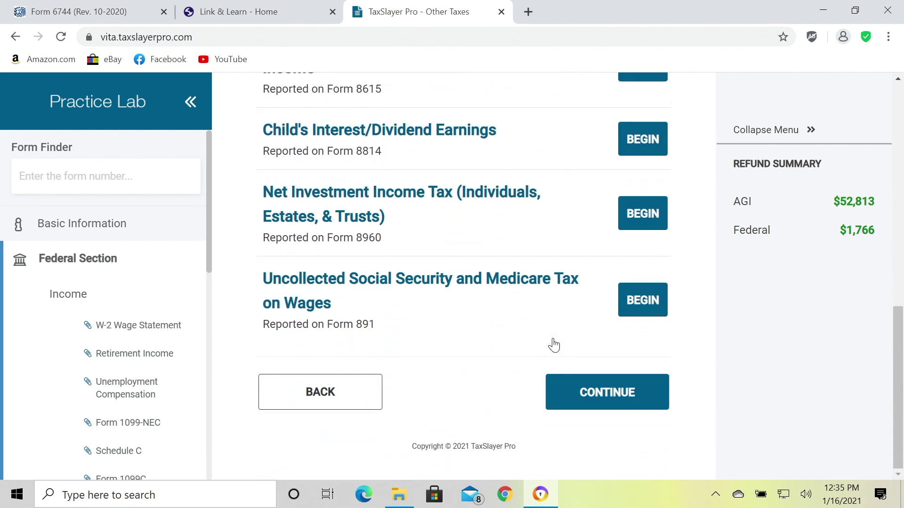
scroll(514, 348, up, 5)
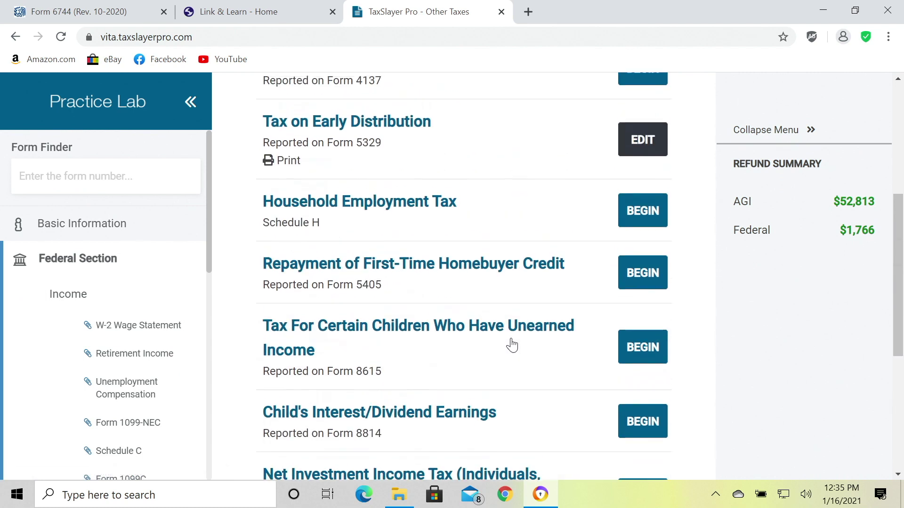
scroll(511, 346, up, 5)
scroll(512, 346, down, 10)
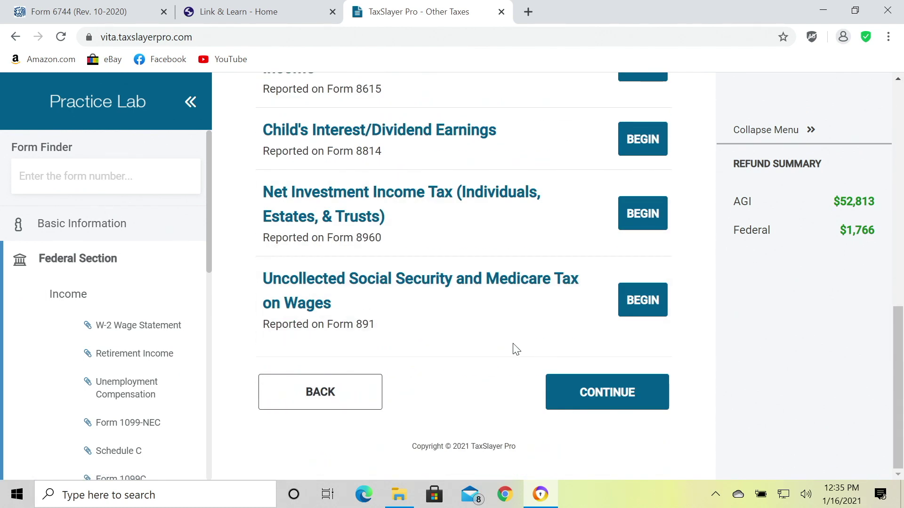
click(562, 378)
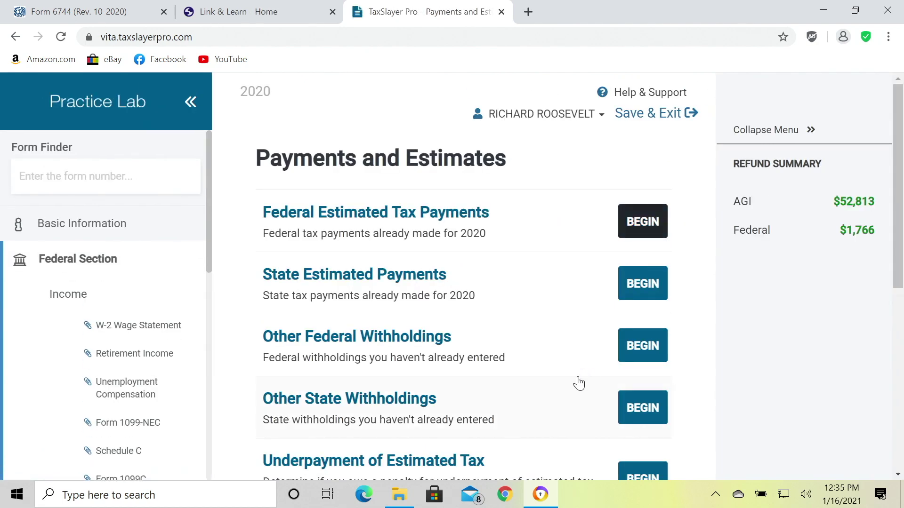
Skip Payments and Estimates with no payments or withholdings entered, advancing to Miscellaneous Forms.
scroll(579, 382, down, 1)
scroll(579, 384, down, 1)
scroll(580, 382, up, 2)
scroll(580, 382, down, 1)
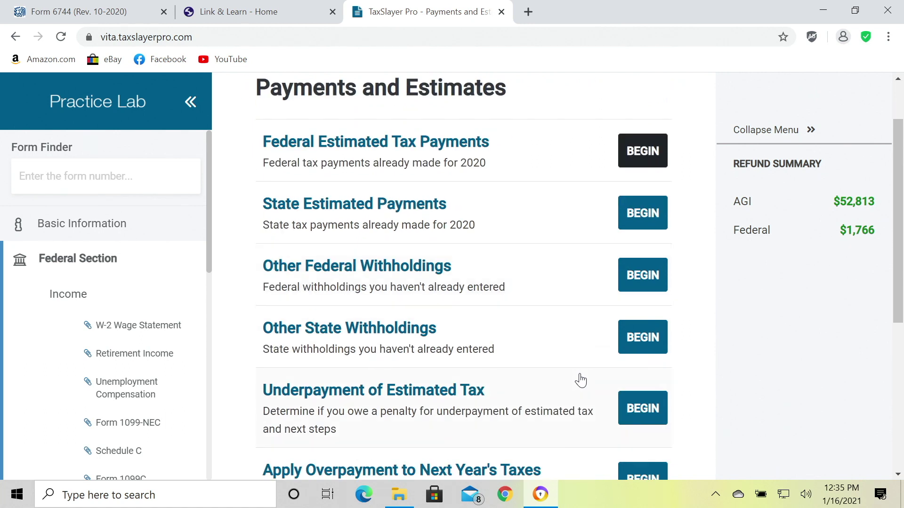
scroll(581, 380, down, 1)
scroll(580, 380, down, 1)
scroll(579, 379, up, 2)
scroll(563, 379, down, 4)
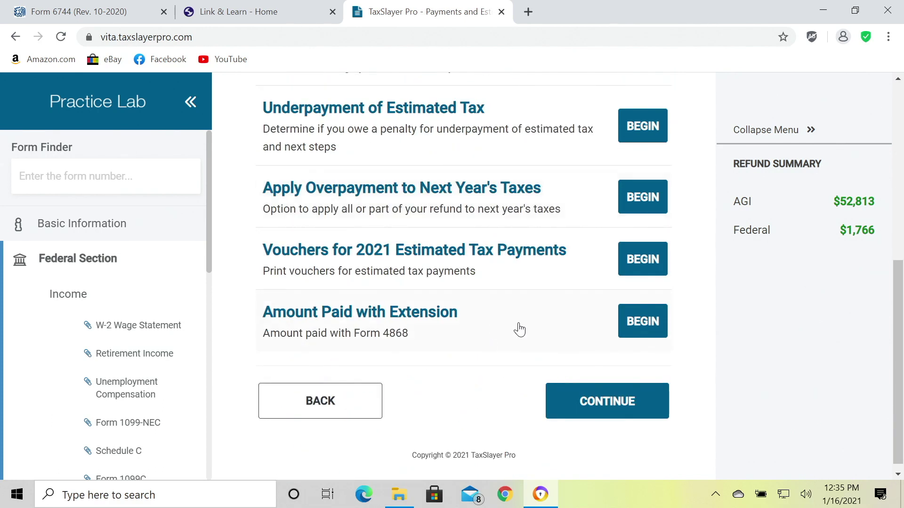
scroll(536, 369, up, 2)
scroll(535, 370, down, 3)
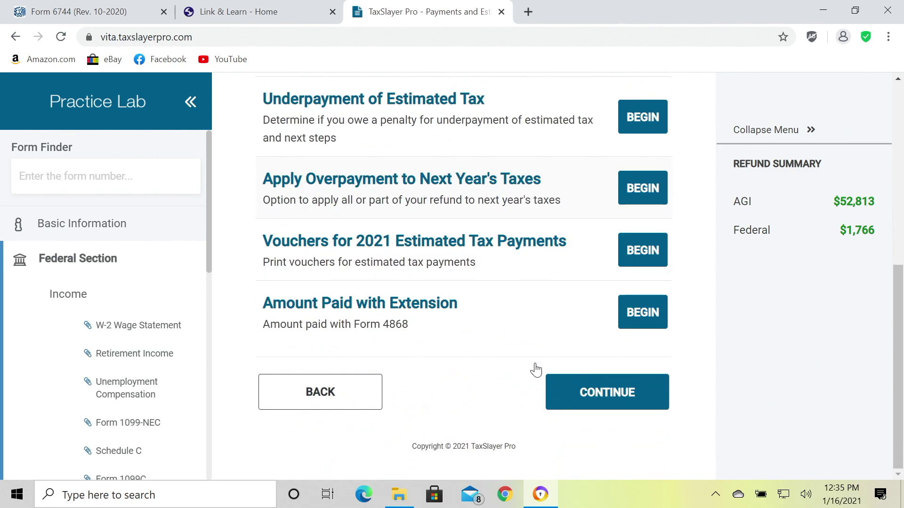
click(585, 395)
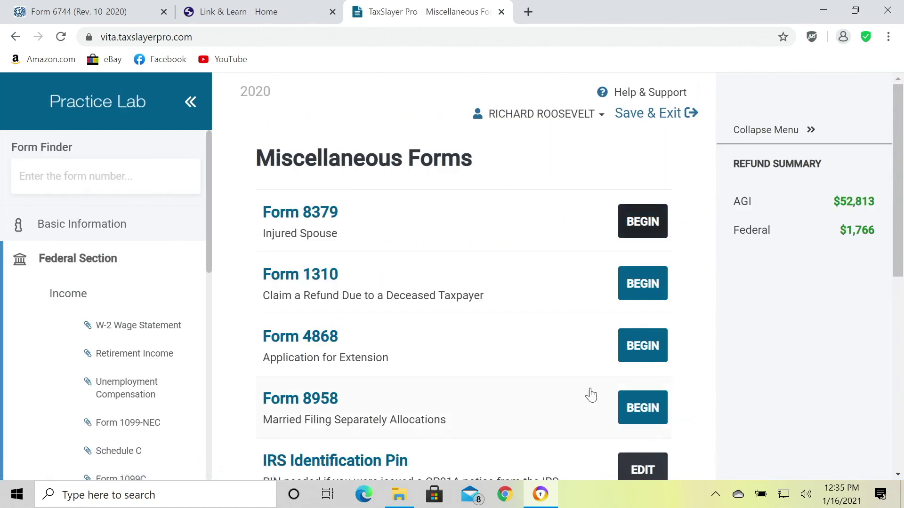
Review the IRS Identity Protection PIN entry and return to Miscellaneous Forms.
scroll(590, 396, down, 1)
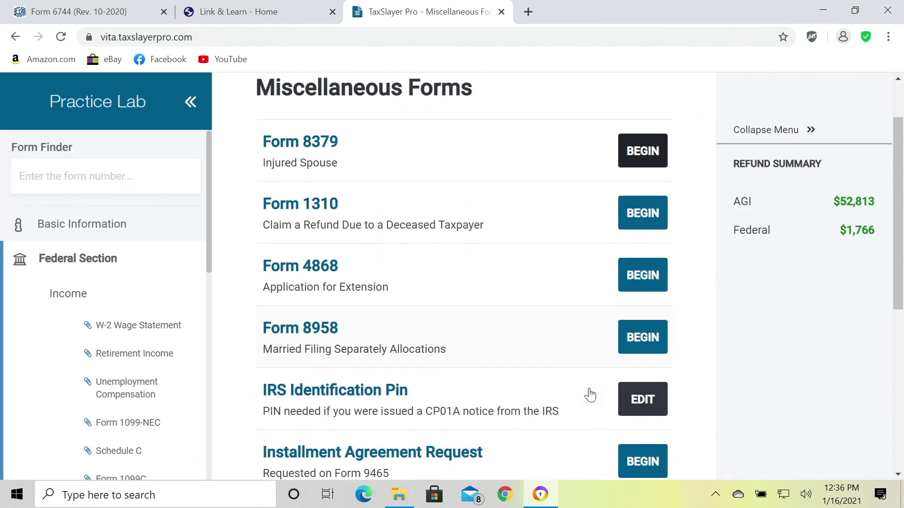
scroll(589, 396, down, 2)
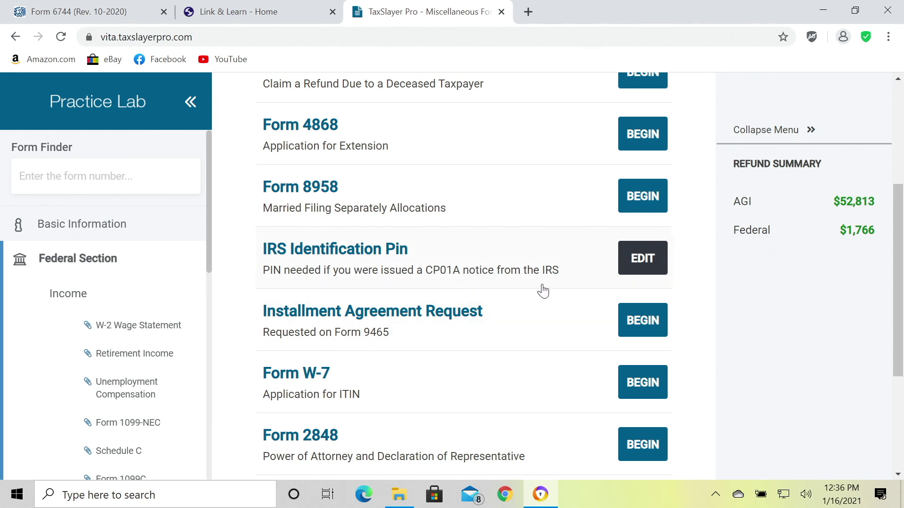
click(654, 272)
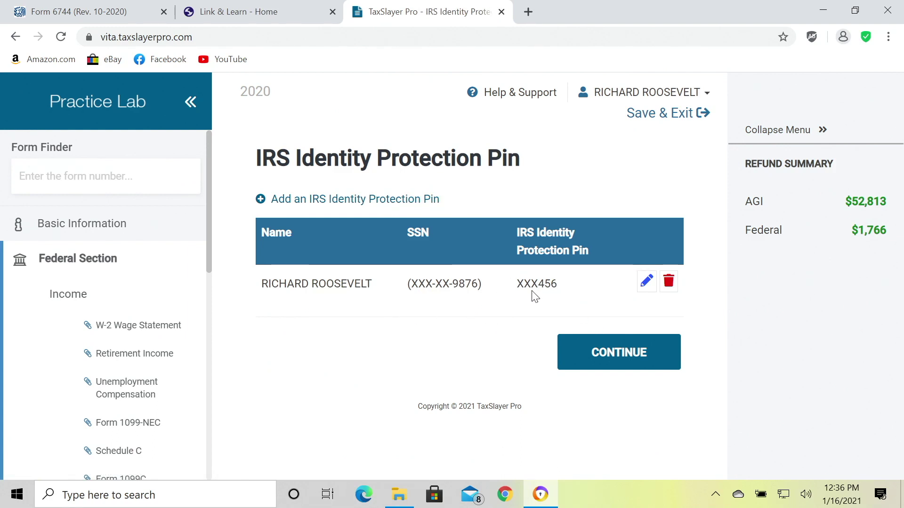
click(613, 363)
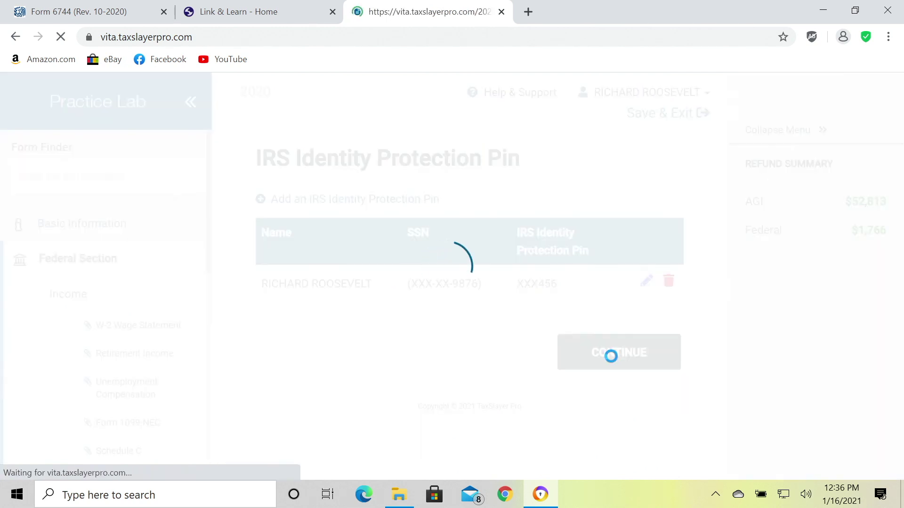
Leave Miscellaneous Forms and advance to the Health Insurance Questionnaire.
scroll(612, 363, down, 8)
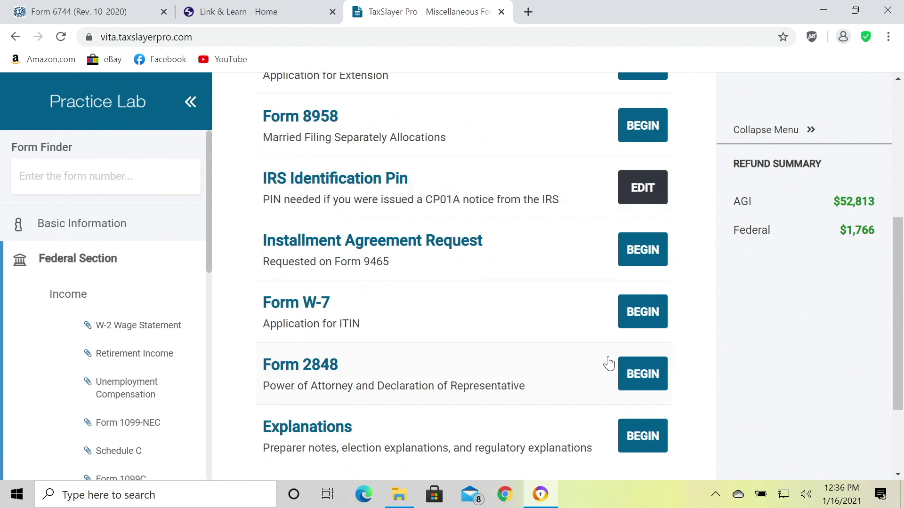
scroll(572, 358, up, 6)
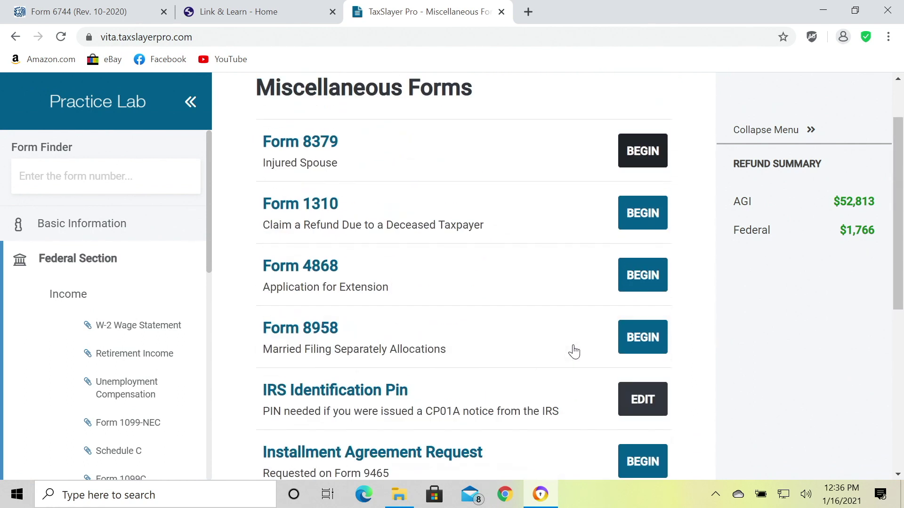
scroll(572, 352, down, 6)
click(608, 393)
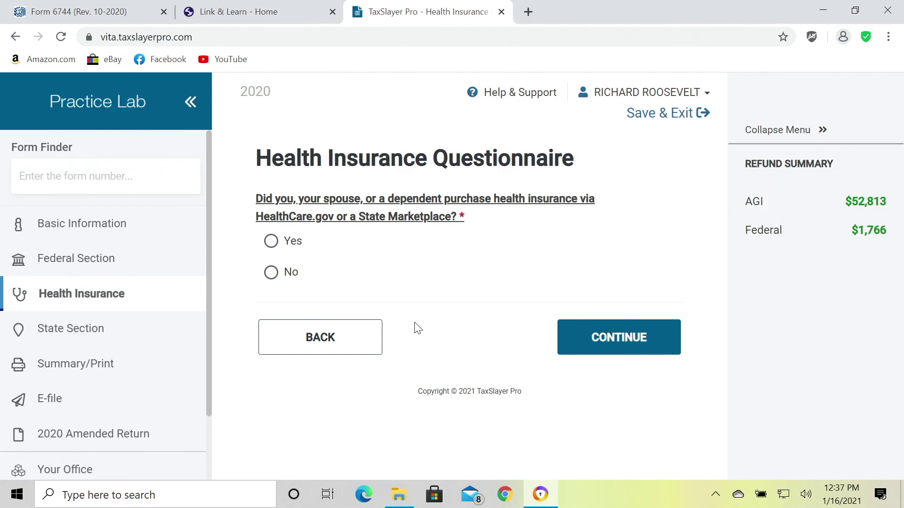
Answer No to Marketplace insurance and go to the Tax Return Summary without a state return.
click(272, 274)
click(602, 339)
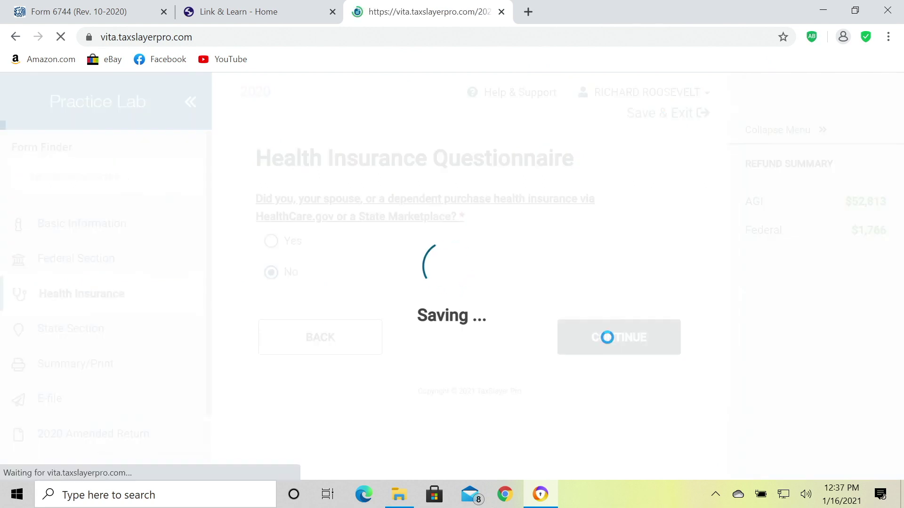
scroll(597, 342, down, 1)
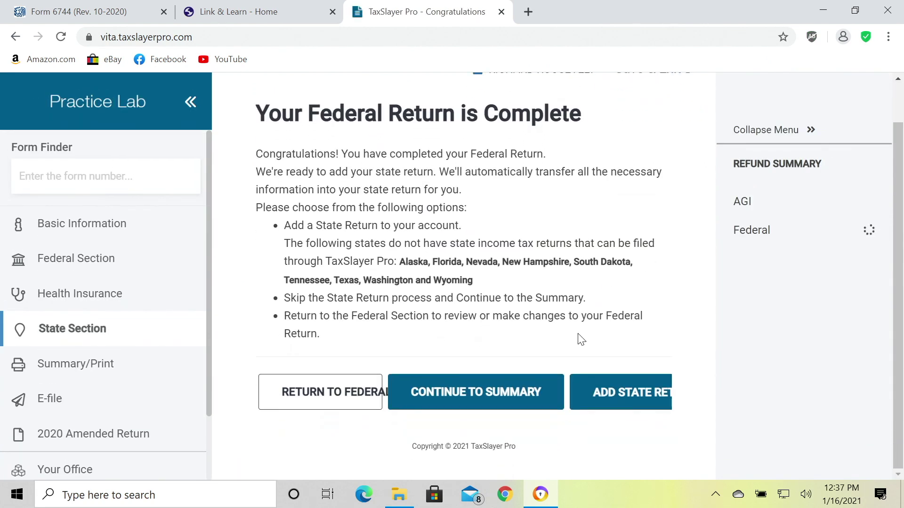
scroll(569, 331, up, 1)
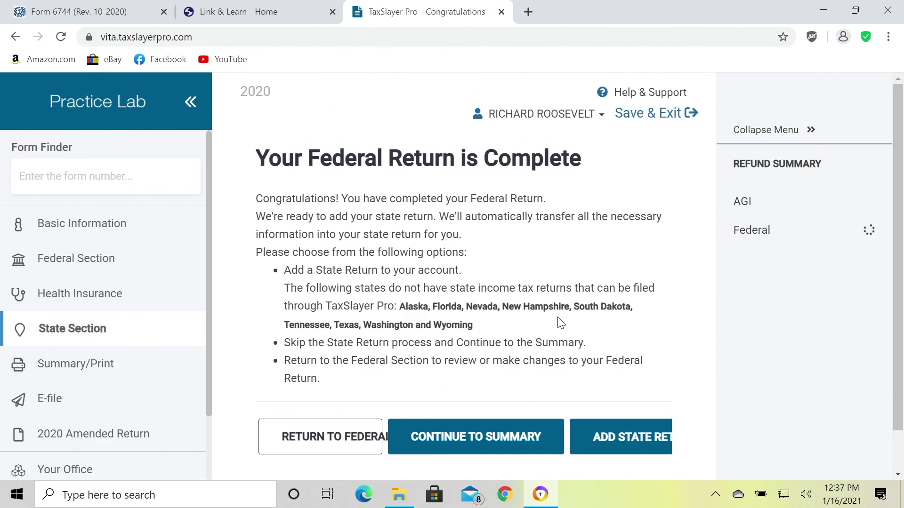
scroll(559, 320, down, 1)
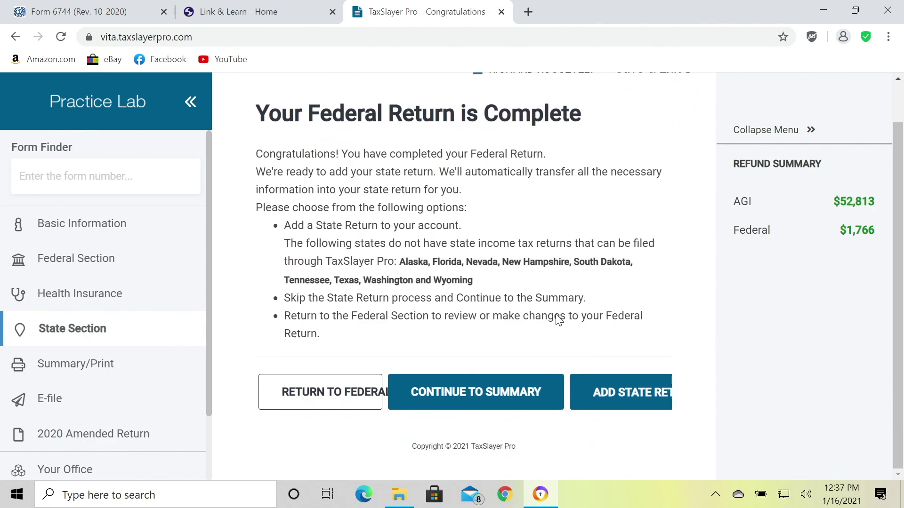
click(466, 401)
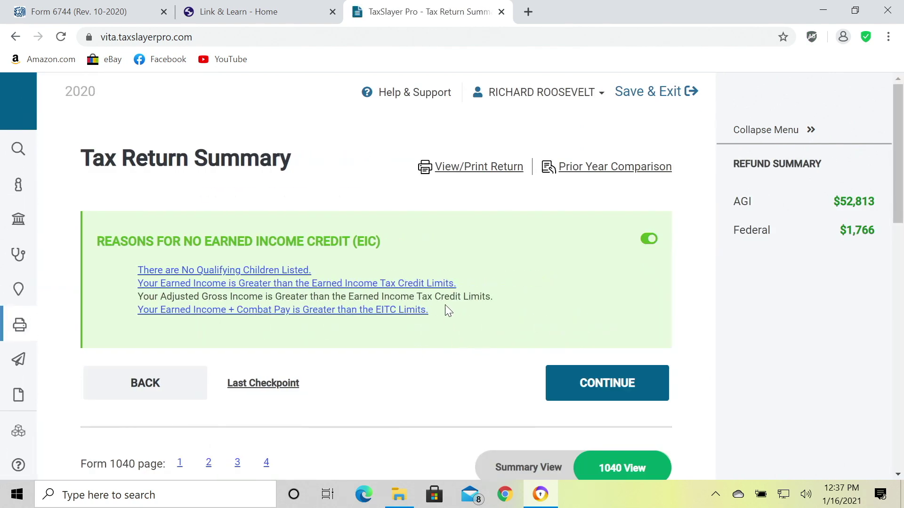
Generate the 22-page 2020 return PDF from View/Print Return and open it.
scroll(553, 342, down, 2)
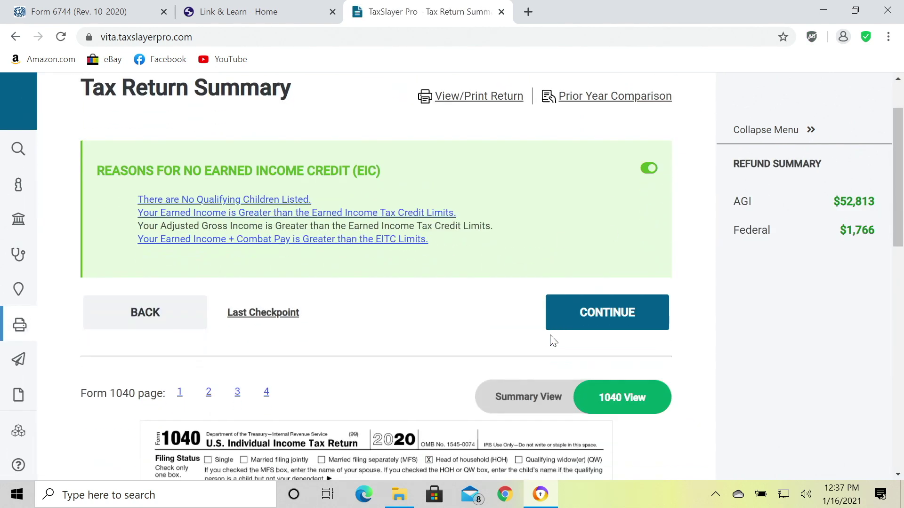
scroll(541, 329, up, 2)
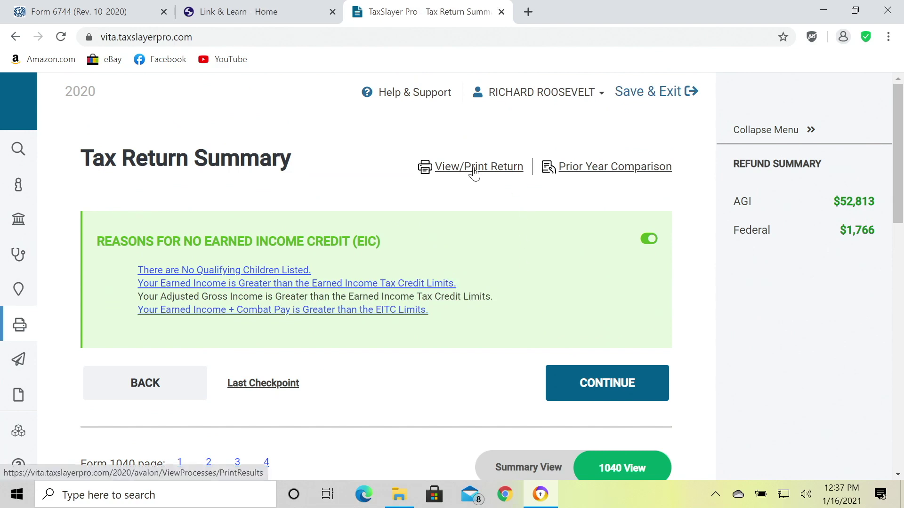
click(474, 170)
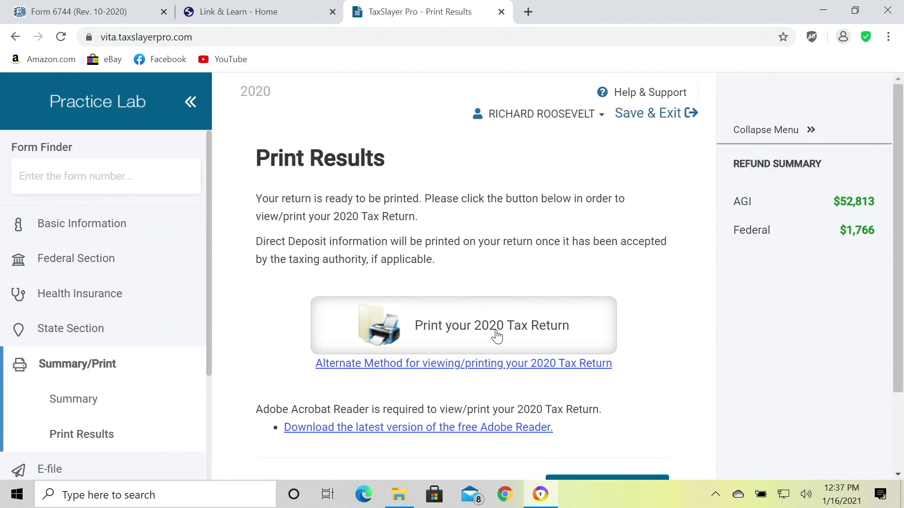
click(496, 336)
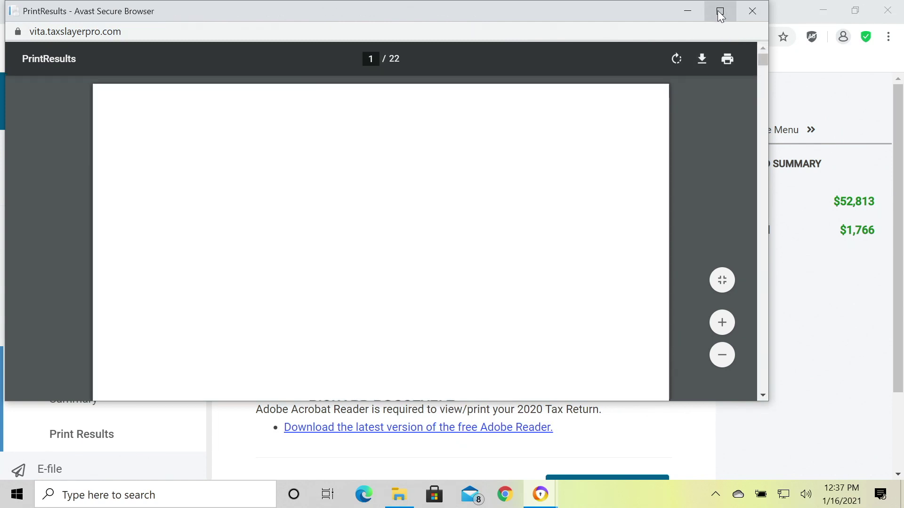
Maximize the PDF viewer, go to Form 1040 on page 9, and zoom in twice.
click(720, 11)
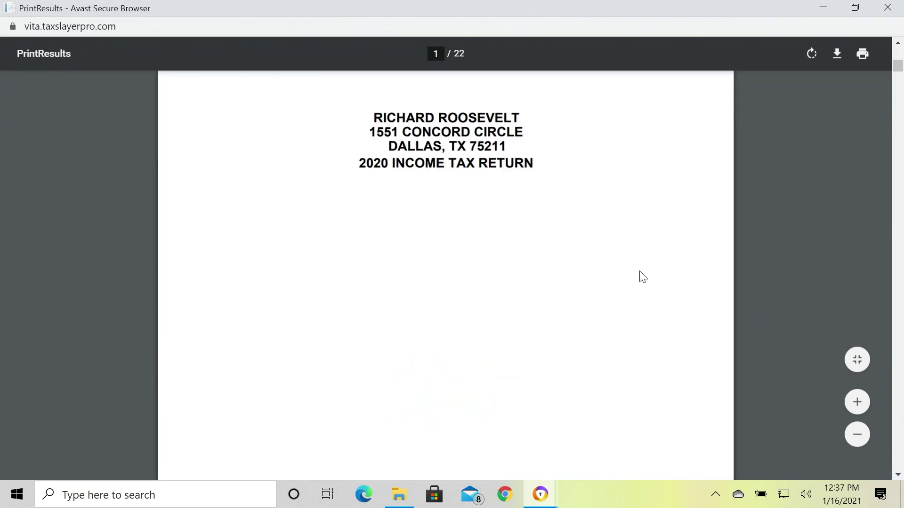
scroll(643, 276, down, 15)
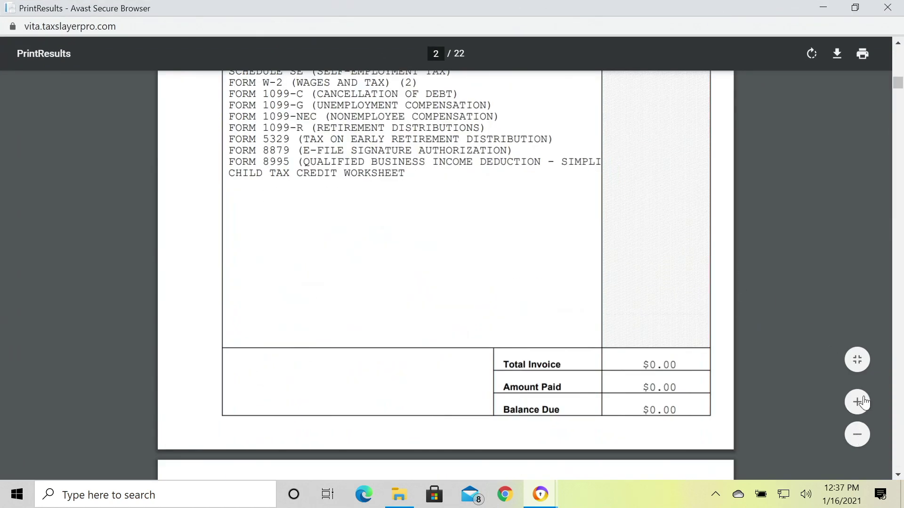
scroll(791, 354, down, 3)
drag(898, 87, 900, 215)
scroll(883, 193, up, 2)
click(856, 403)
click(857, 403)
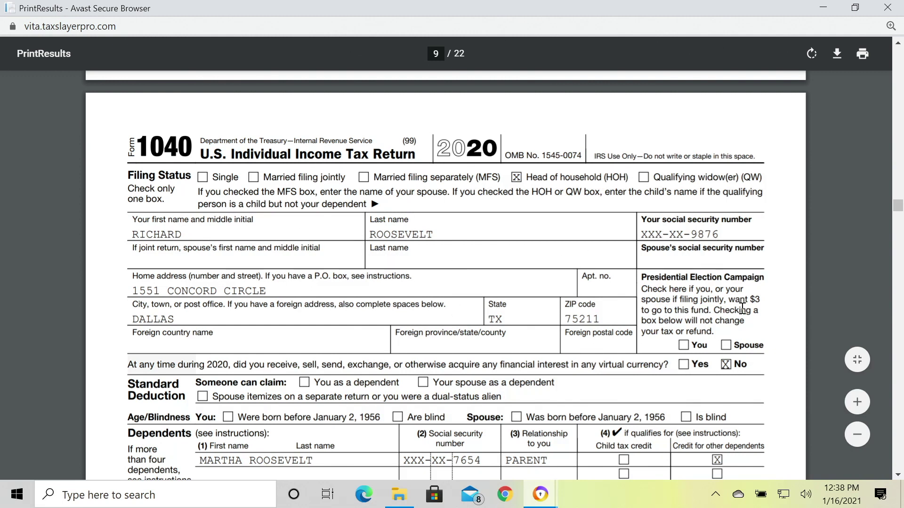
Read Form 1040 lines 1–15, then jump to Schedule 1 on page 11 (line 9: $7,436).
scroll(756, 305, down, 3)
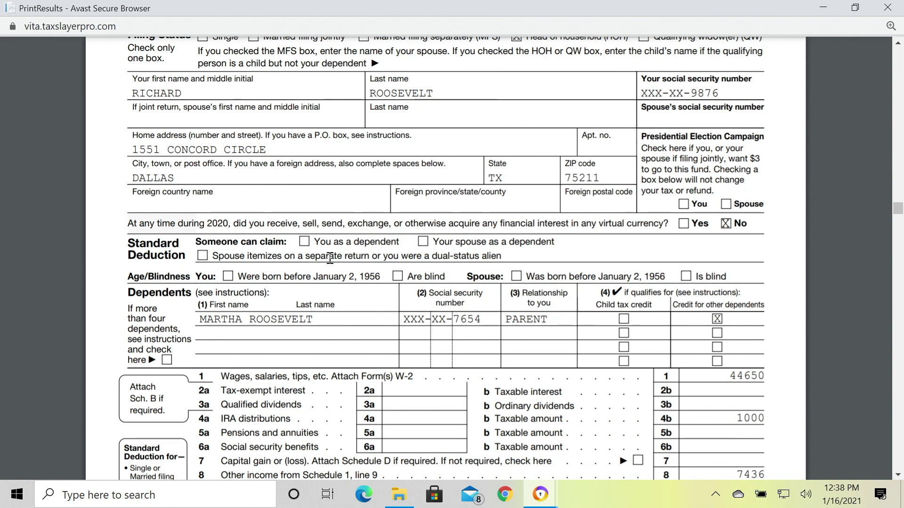
scroll(342, 270, down, 3)
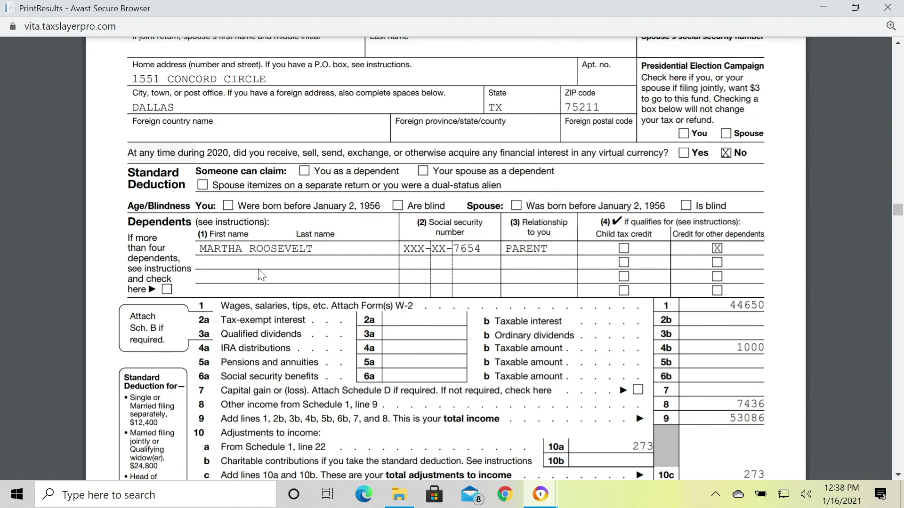
scroll(262, 275, down, 3)
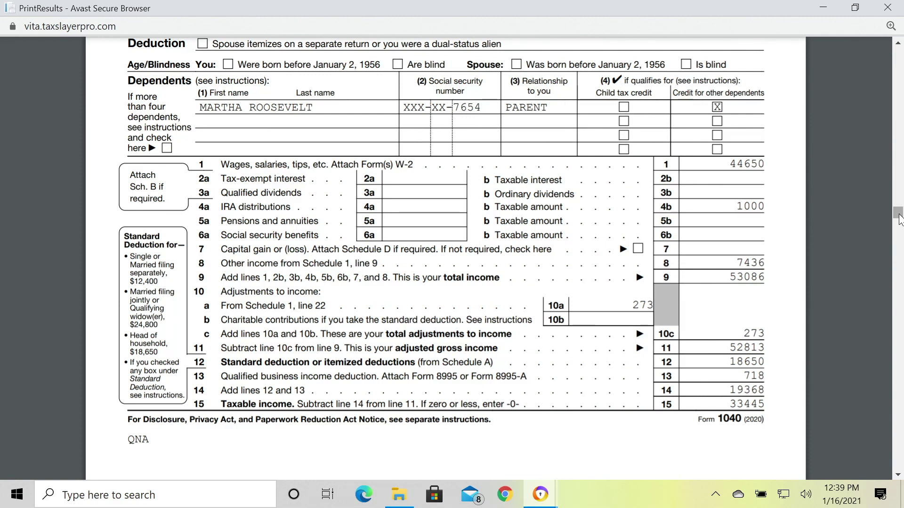
scroll(898, 223, down, 3)
drag(898, 224, 894, 253)
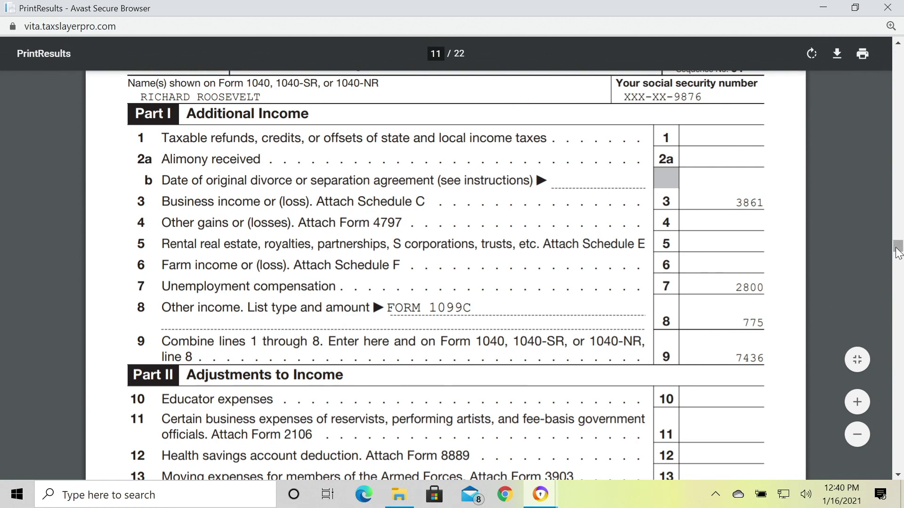
Compare Form 1040's adjustments with Schedule 1 Part II's $273 self-employment tax deduction.
drag(898, 250, 901, 216)
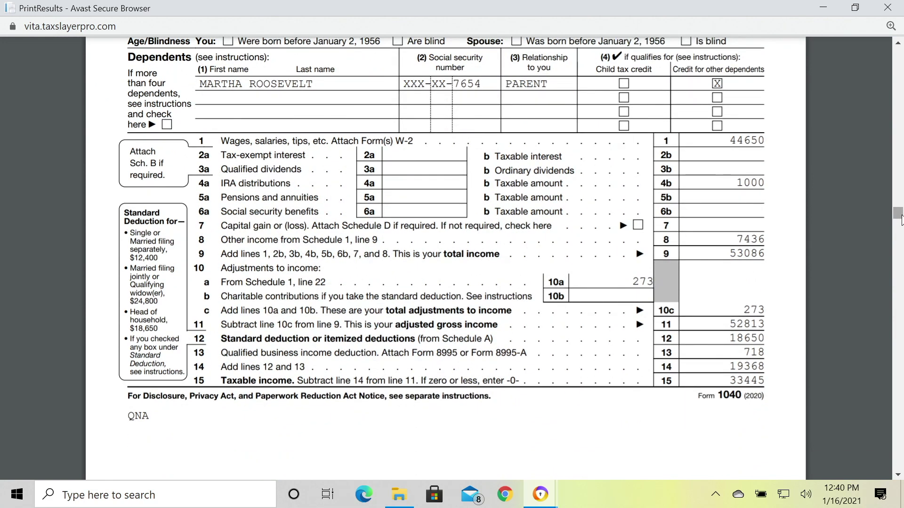
click(899, 475)
click(899, 475)
click(898, 476)
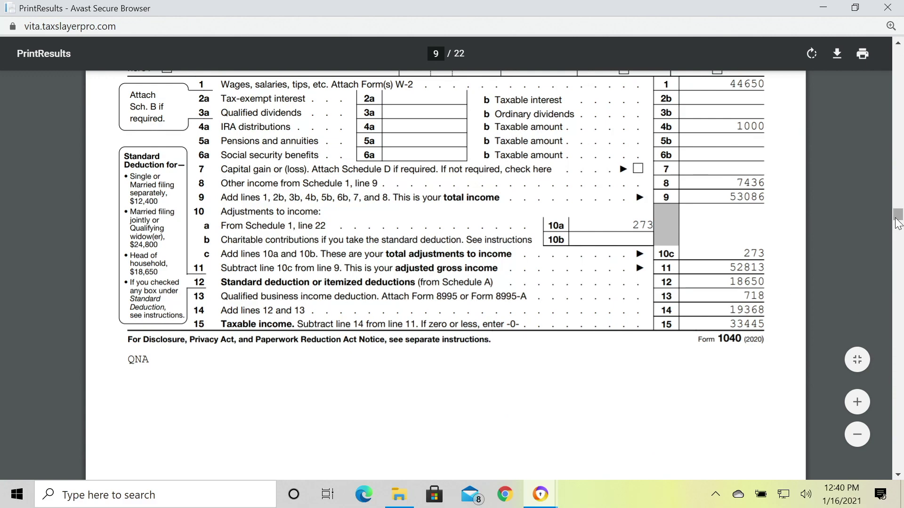
drag(896, 219, 893, 255)
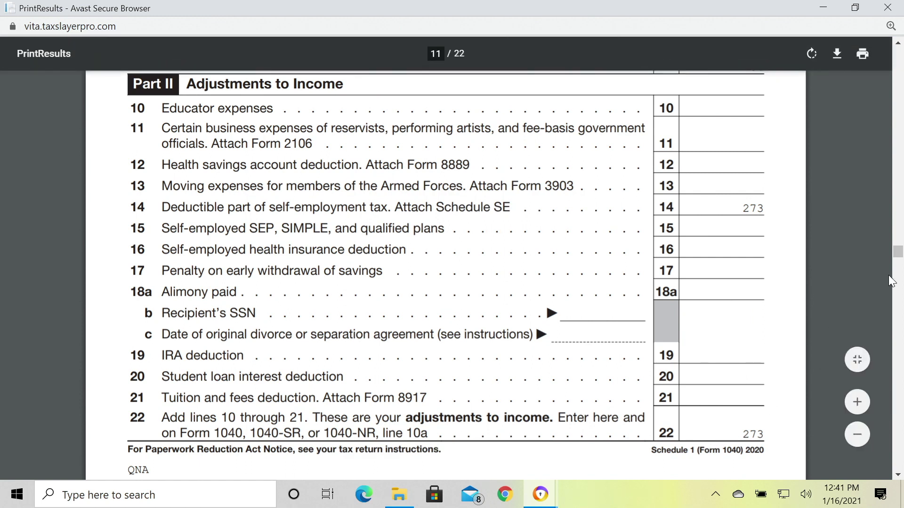
Scroll back up from Schedule 1 to Form 1040 lines 1–15, showing the $273 adjustment and $52,813 AGI.
drag(899, 255, 899, 215)
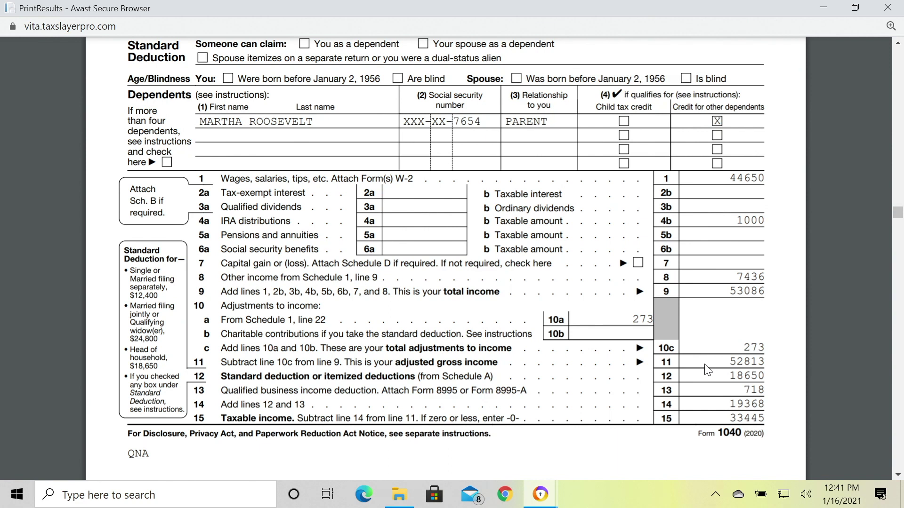
scroll(708, 369, down, 1)
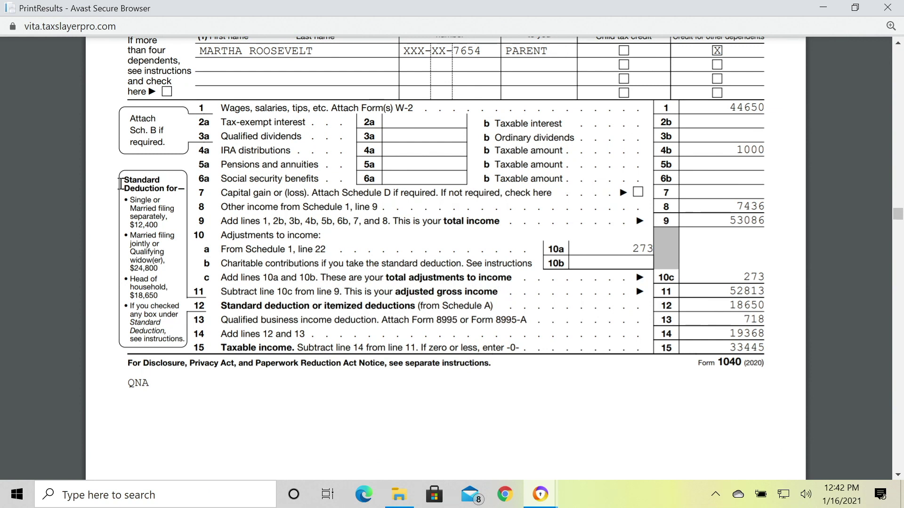
drag(126, 184, 186, 295)
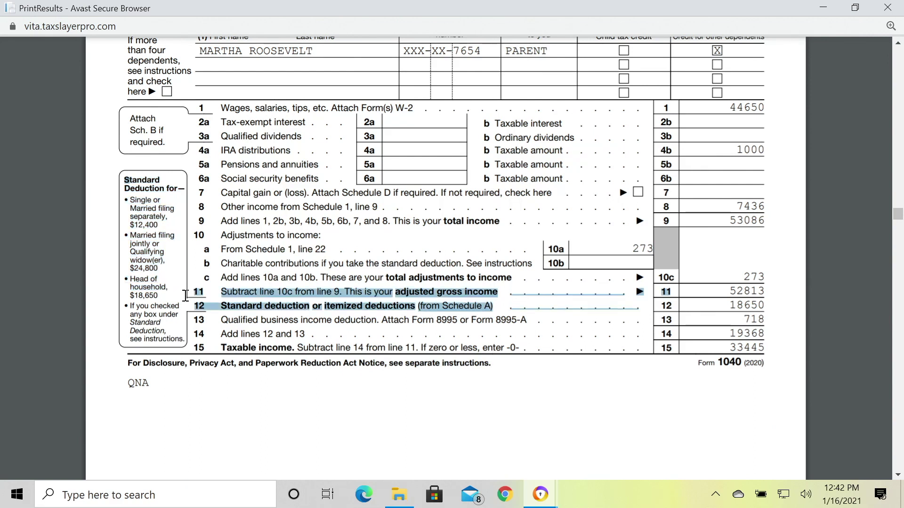
click(182, 263)
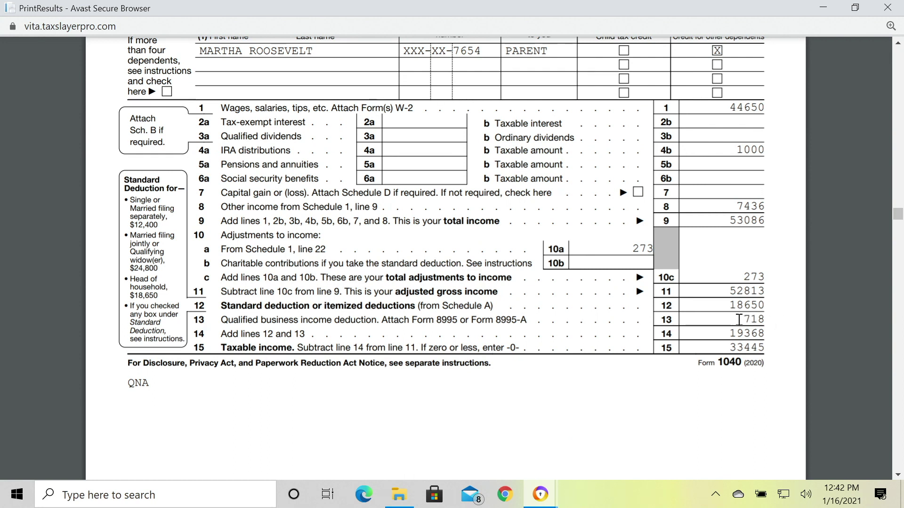
drag(739, 320, 763, 325)
click(772, 322)
Scroll down to Form 1040 page 2, lines 16–35a, showing $3,774 total tax and $5,540 total payments.
scroll(710, 373, down, 7)
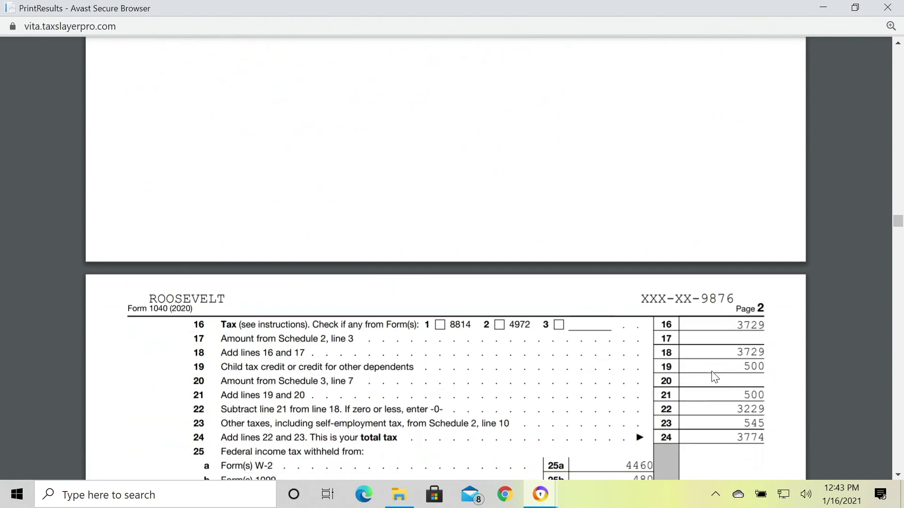
scroll(715, 376, down, 3)
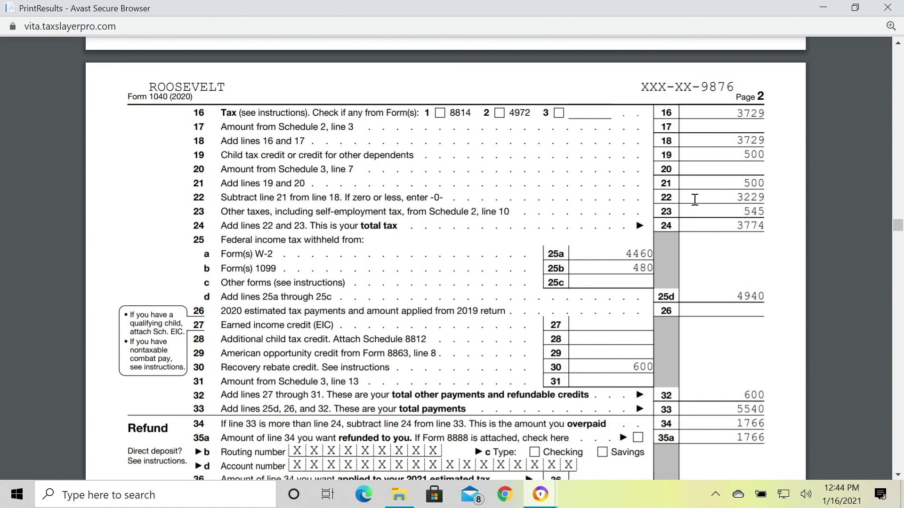
Scroll further down page 2 to the $1,766 refund, the empty Amount You Owe line and Third Party Designee.
scroll(696, 200, down, 1)
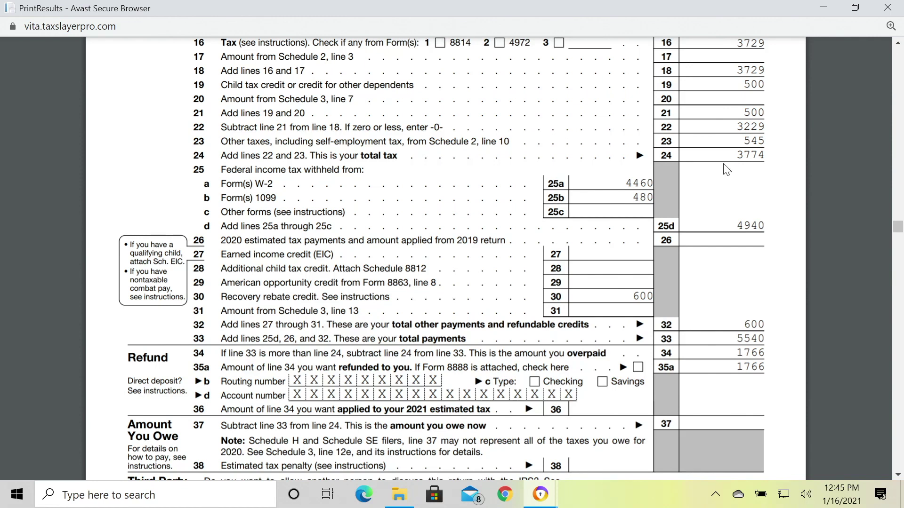
scroll(727, 170, down, 1)
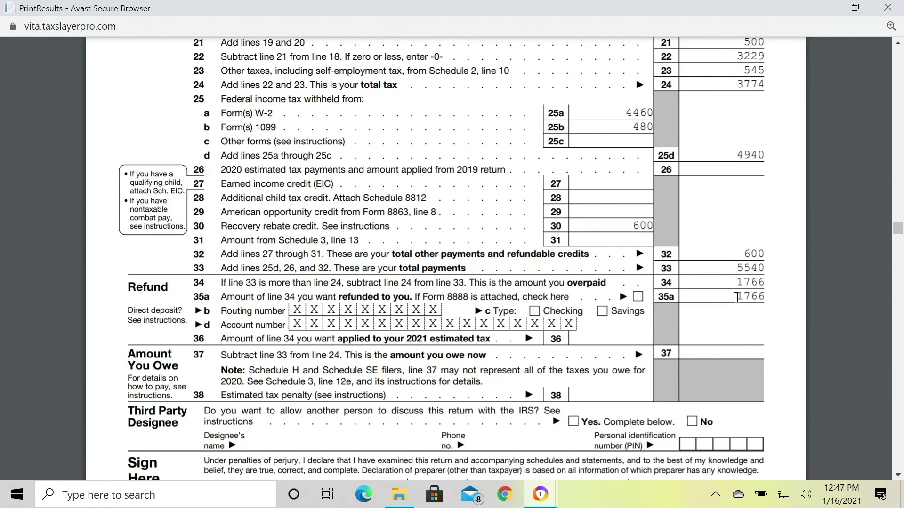
Finish reviewing the printed return preview, then close it.
scroll(736, 292, down, 1)
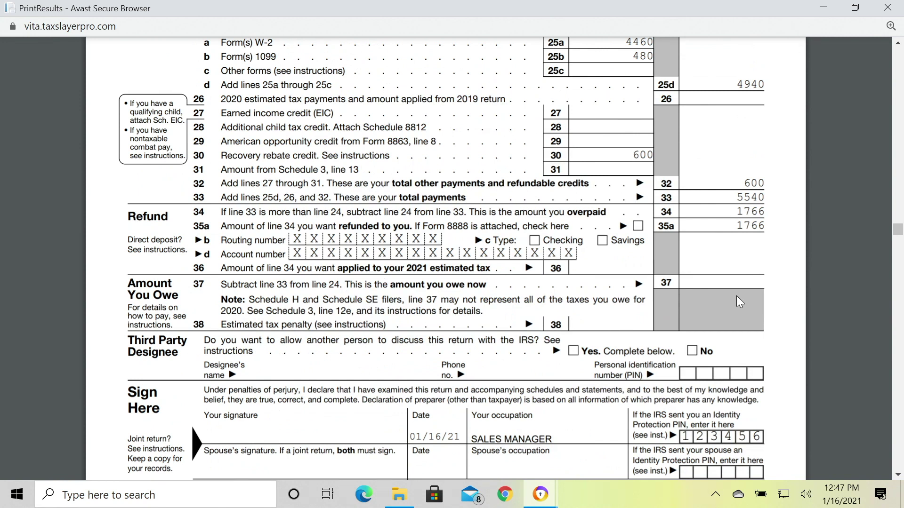
scroll(739, 303, down, 1)
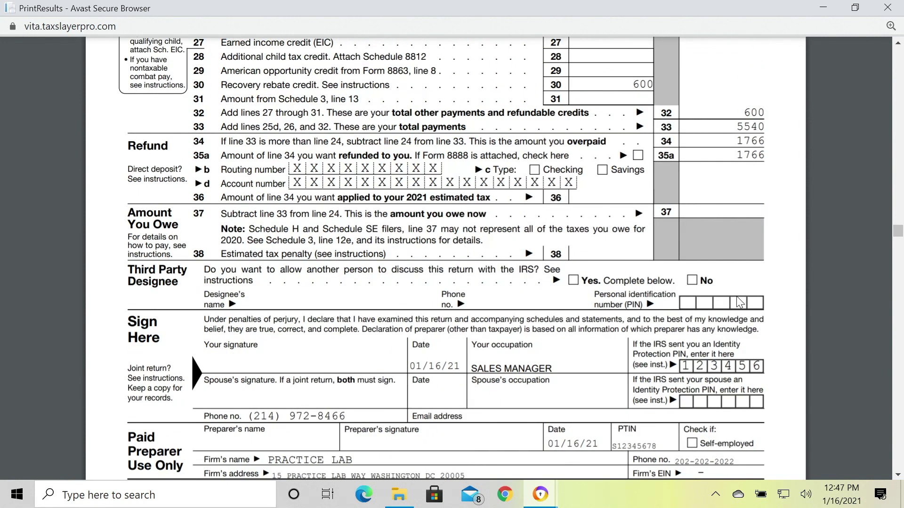
scroll(739, 302, down, 1)
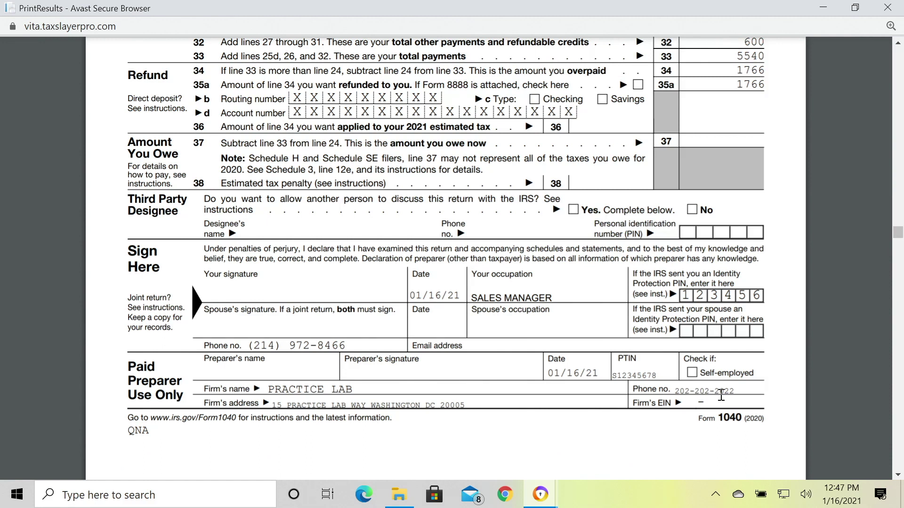
scroll(716, 396, up, 1)
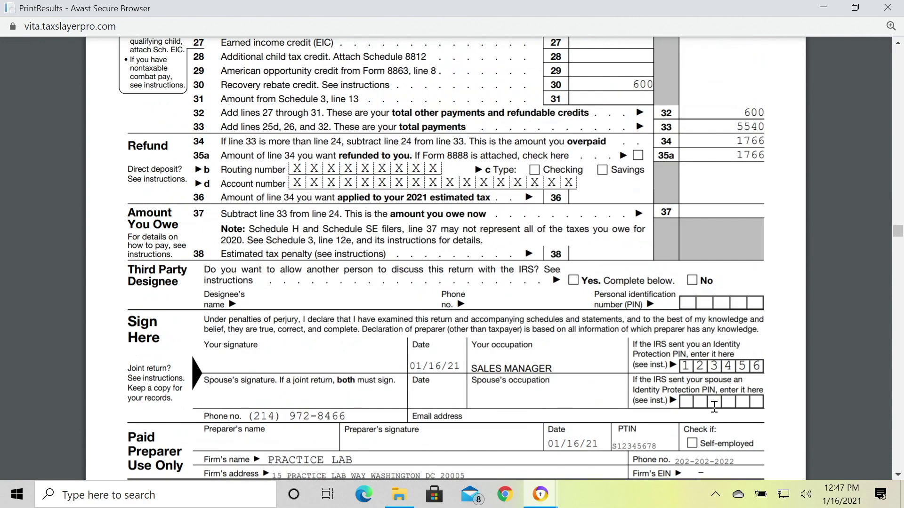
click(883, 14)
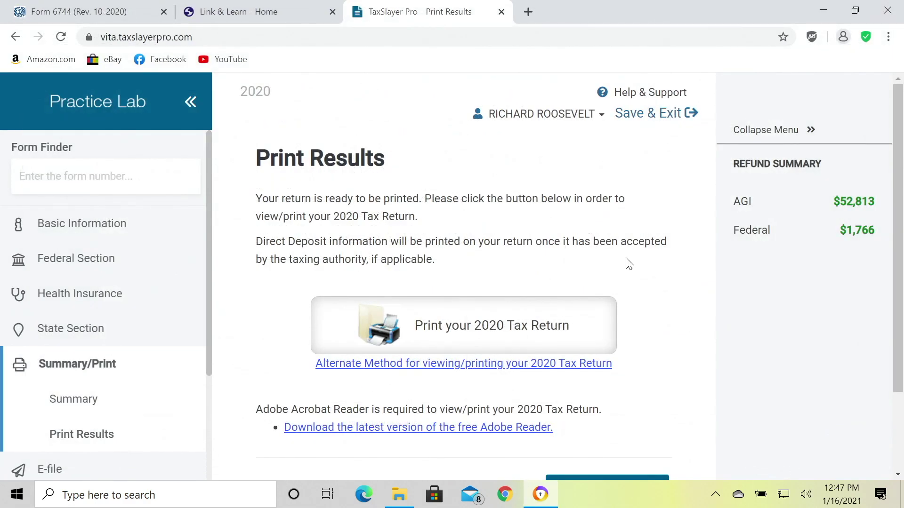
Continue past Print Results and the Tax Return Summary showing $52,813 AGI.
scroll(661, 324, down, 2)
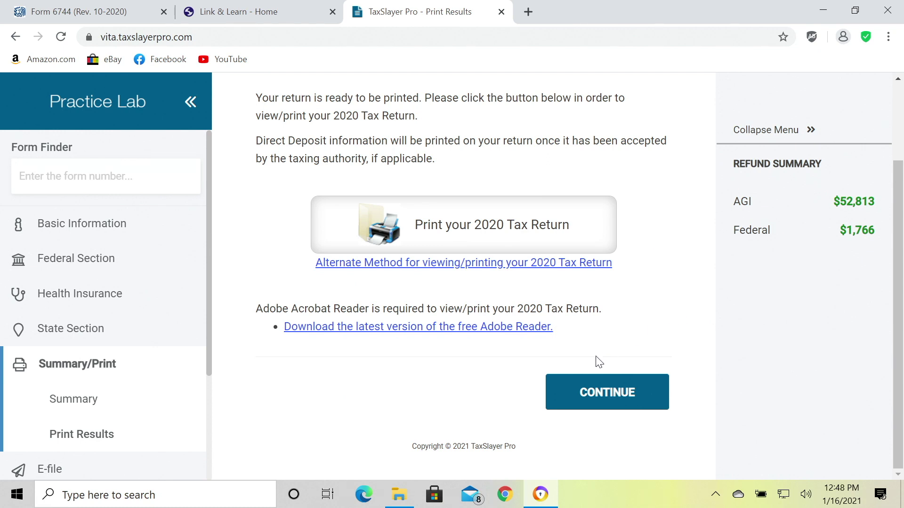
click(613, 400)
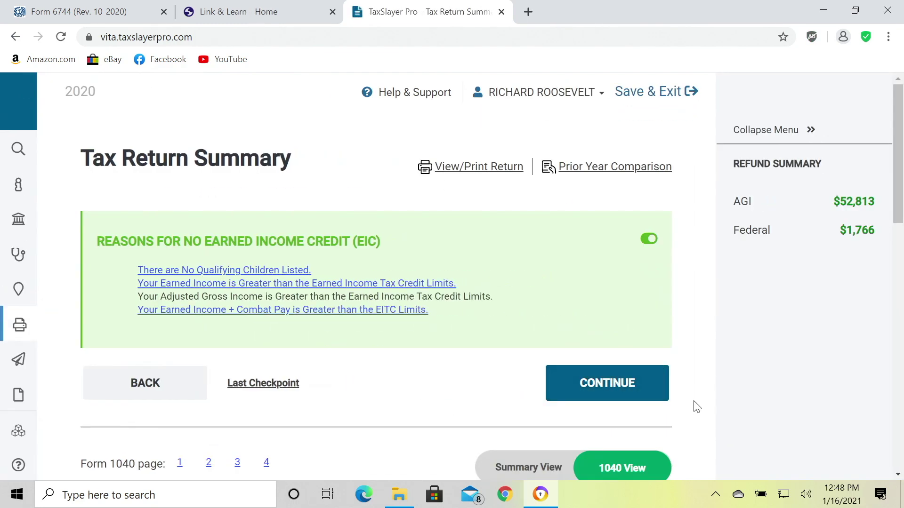
scroll(696, 406, down, 2)
scroll(696, 405, down, 13)
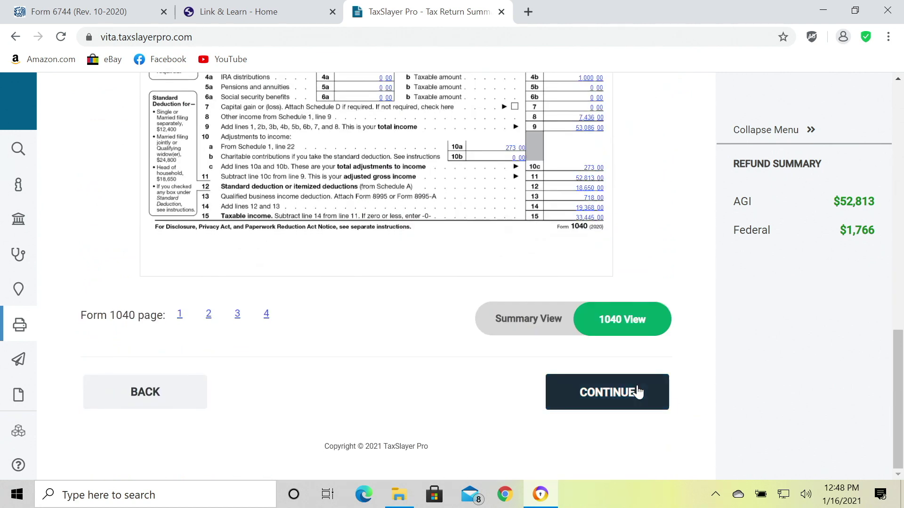
click(625, 397)
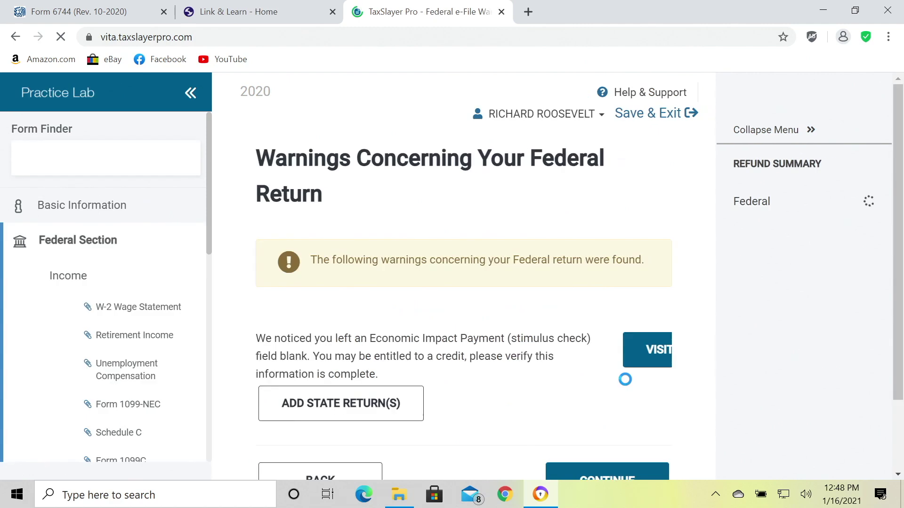
Continue past the blank Economic Impact Payment warning to the E-File page.
scroll(523, 388, down, 2)
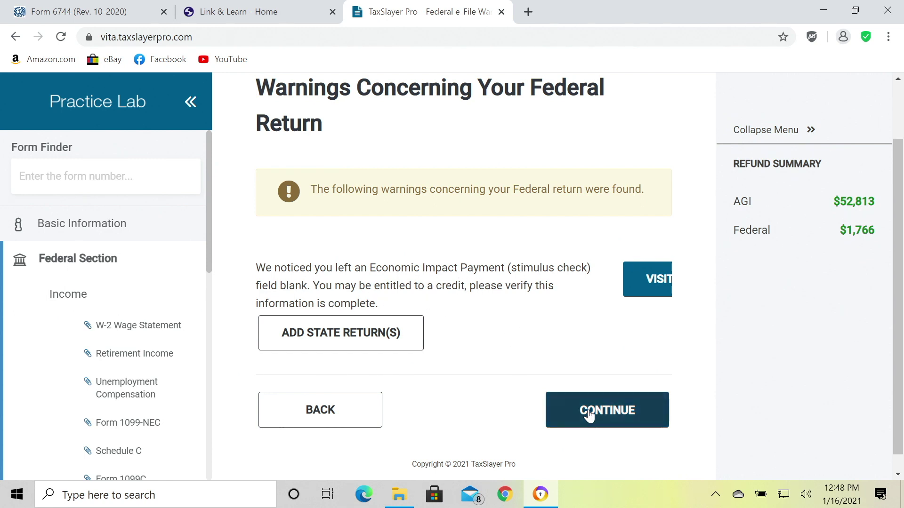
click(608, 413)
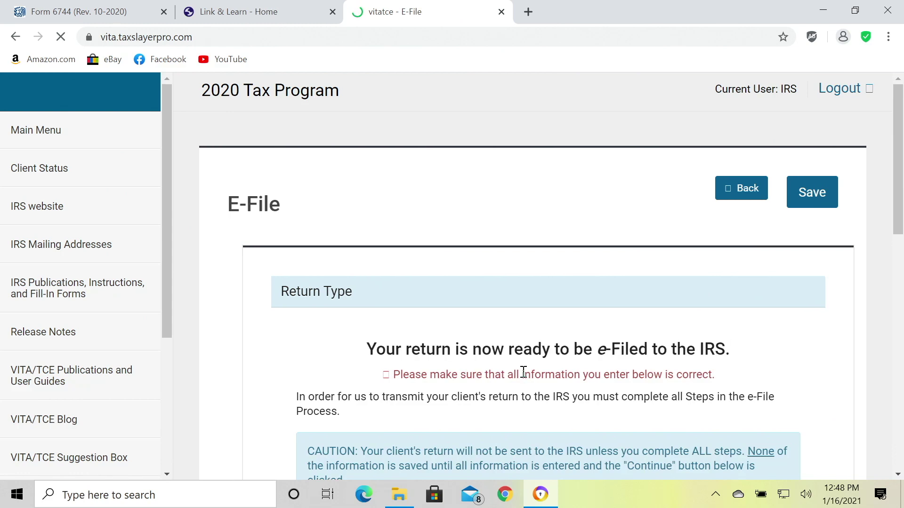
Choose 'E-file: Paper Check' as the federal return type.
scroll(521, 374, down, 3)
scroll(523, 372, down, 6)
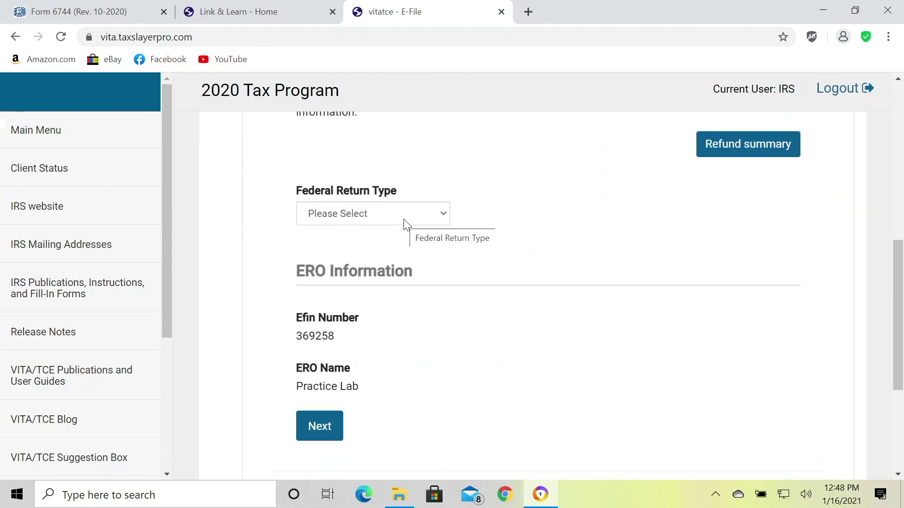
click(404, 220)
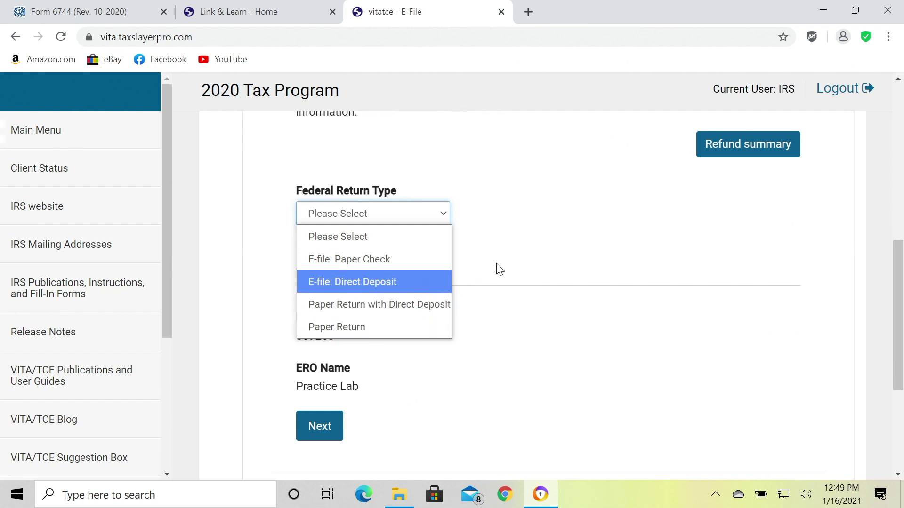
click(366, 260)
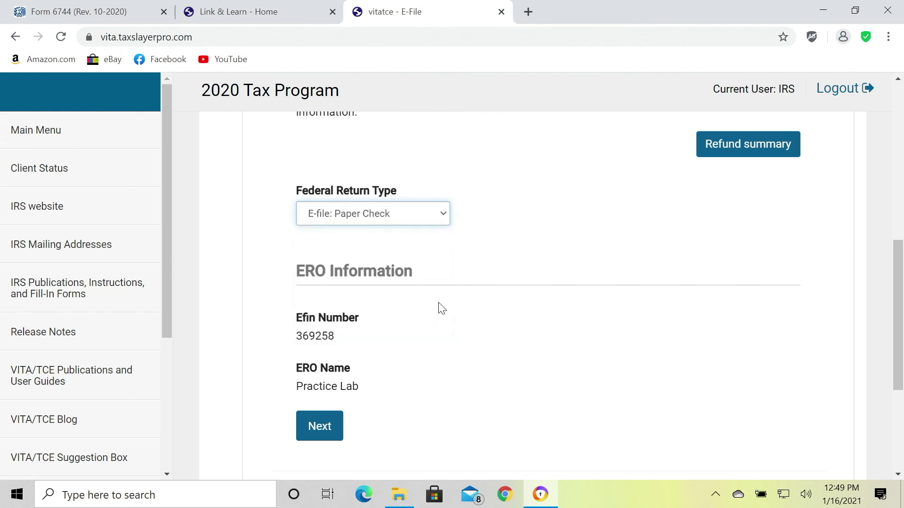
scroll(439, 309, down, 2)
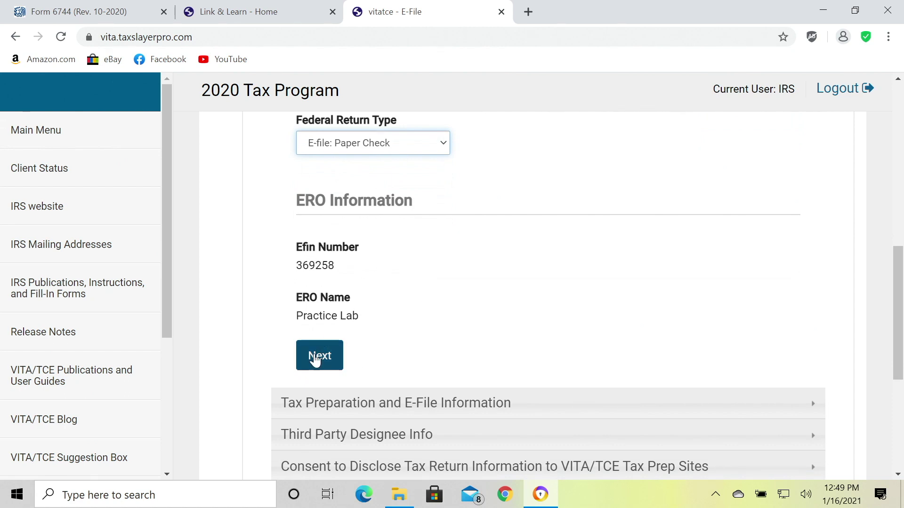
Accept the zero-fee and PIN filing information and leave Third Party Designee blank.
click(319, 357)
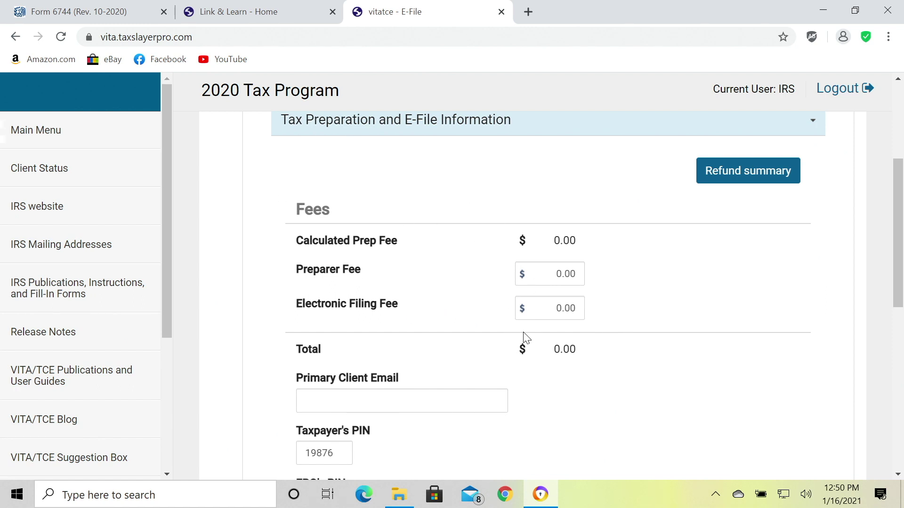
scroll(536, 338, down, 4)
scroll(536, 339, down, 2)
click(331, 284)
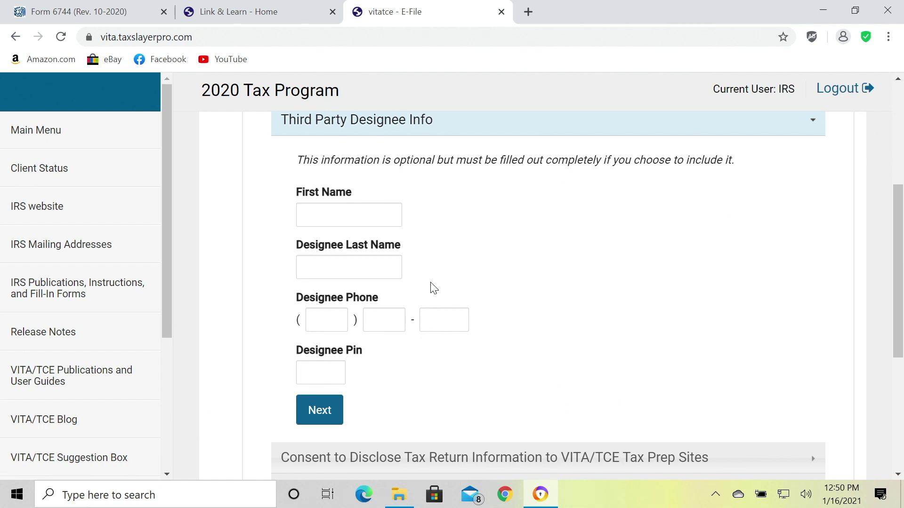
click(320, 411)
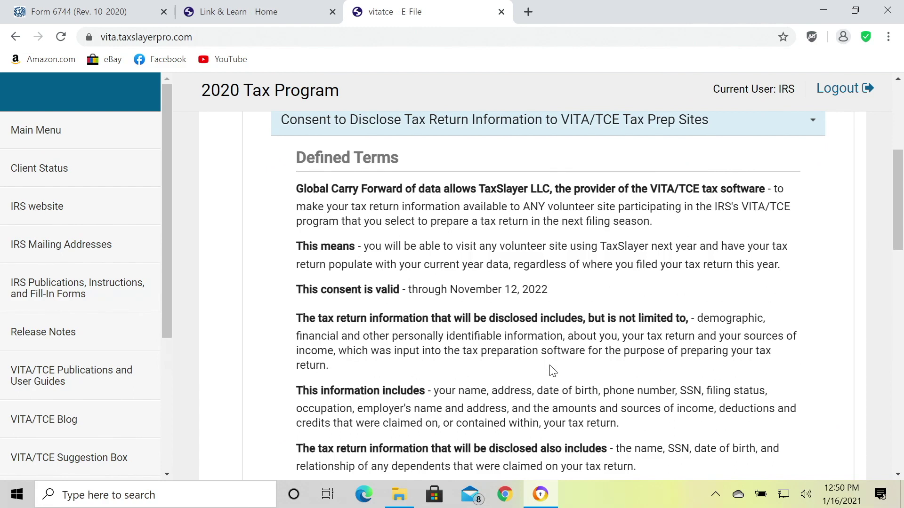
scroll(552, 370, down, 1)
scroll(549, 365, up, 1)
scroll(631, 302, down, 2)
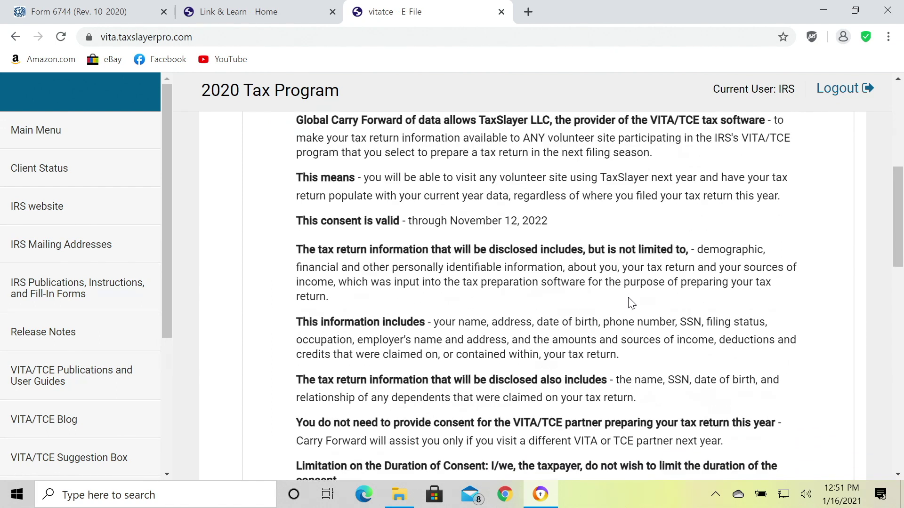
scroll(631, 303, up, 2)
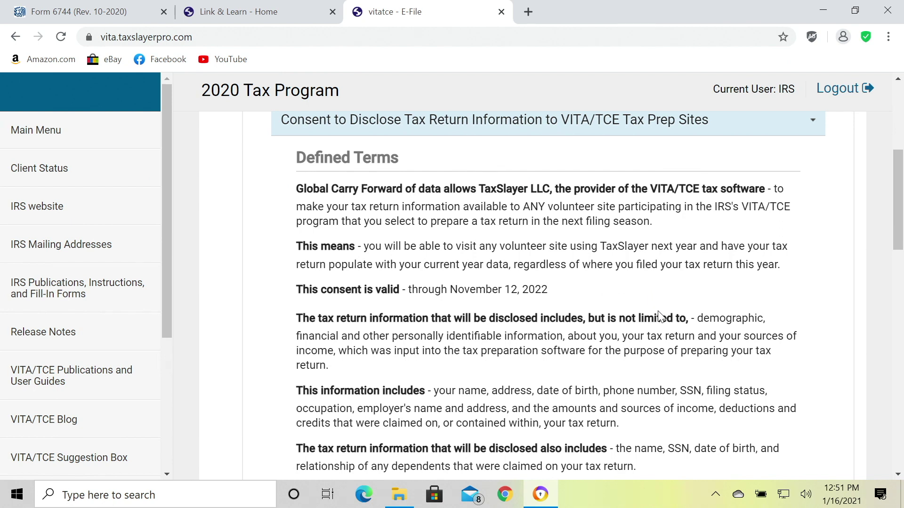
scroll(659, 310, down, 3)
scroll(659, 310, down, 6)
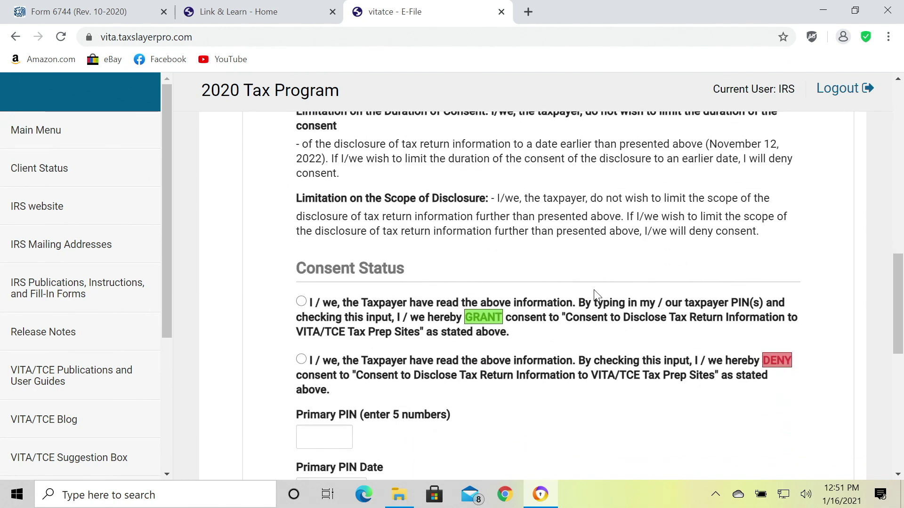
scroll(611, 332, down, 2)
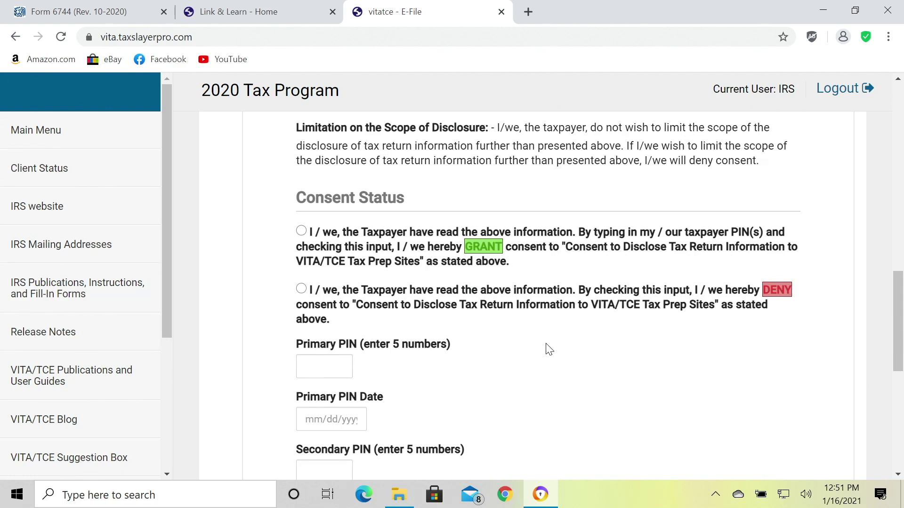
scroll(547, 349, down, 2)
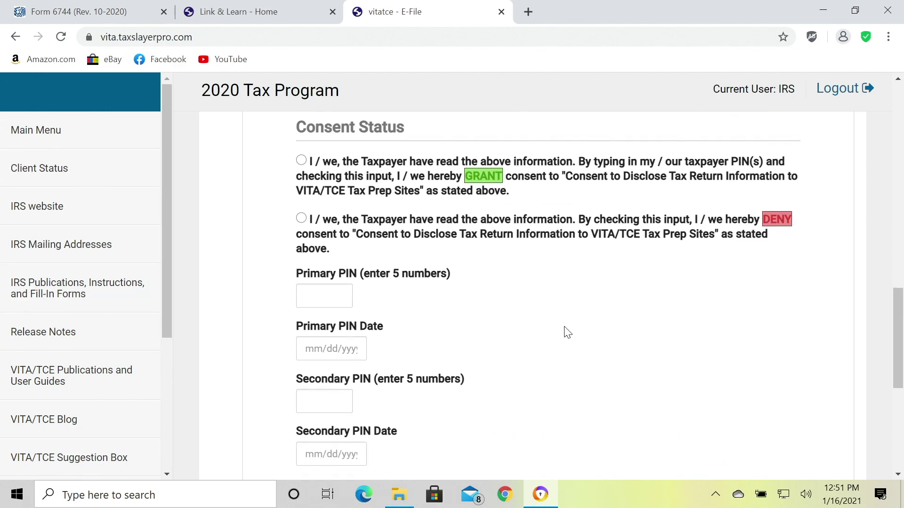
scroll(567, 331, up, 2)
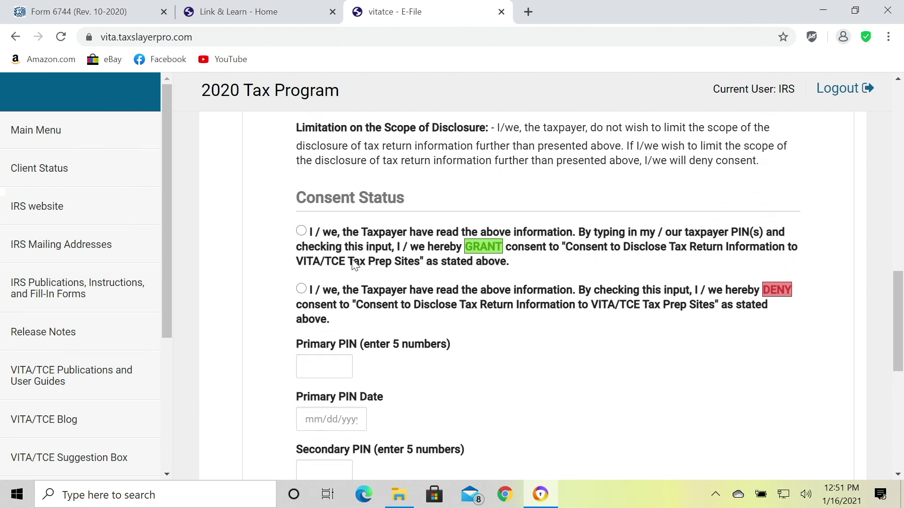
Grant consent to disclose the tax return information.
click(301, 232)
scroll(393, 345, down, 1)
scroll(394, 345, down, 1)
Enter the taxpayer's primary PIN dated 01/16/2021 and continue to Questions.
click(333, 300)
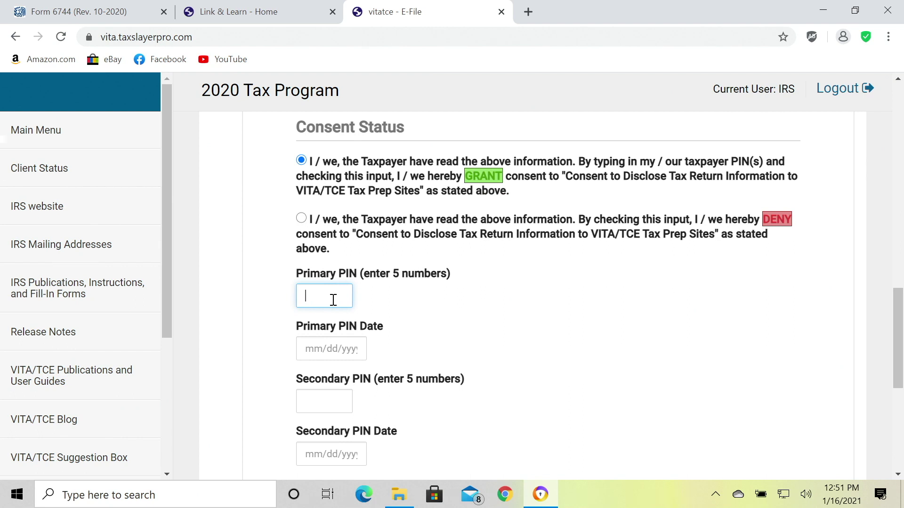
text(12345)
key(Tab)
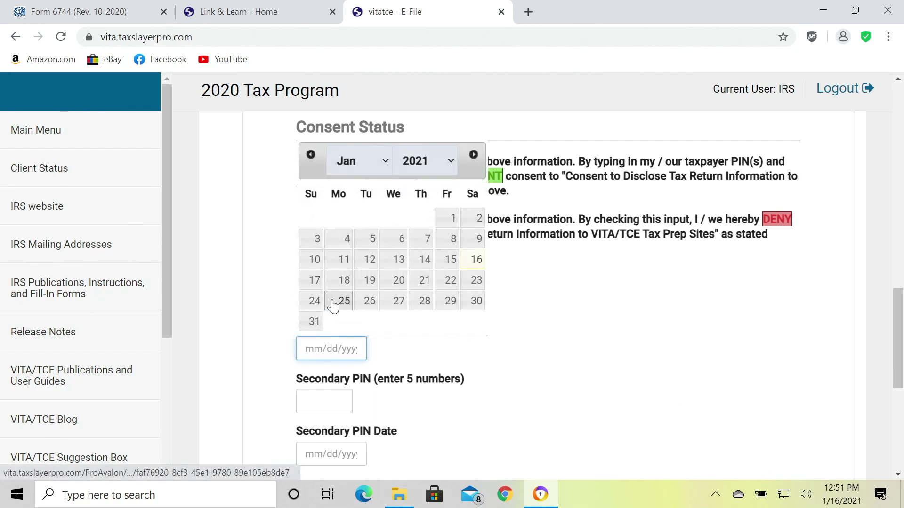
click(476, 261)
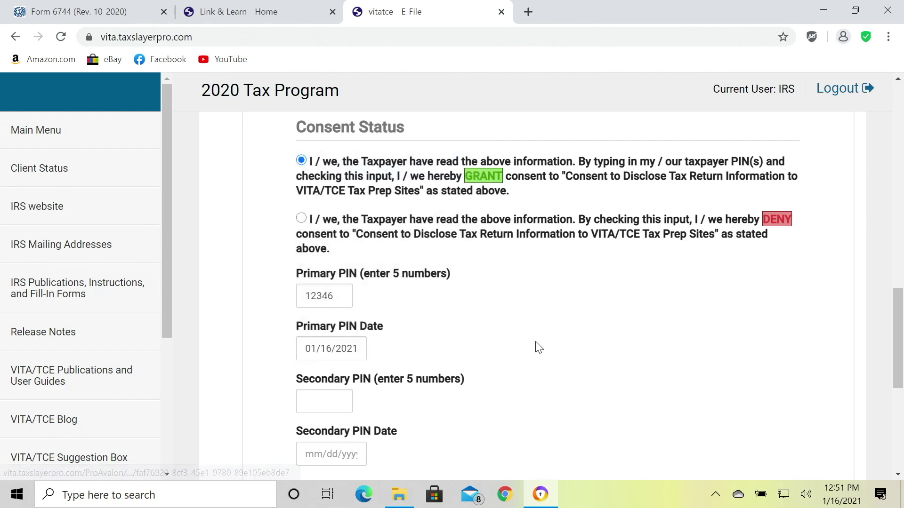
scroll(538, 347, down, 1)
scroll(537, 346, down, 3)
click(333, 298)
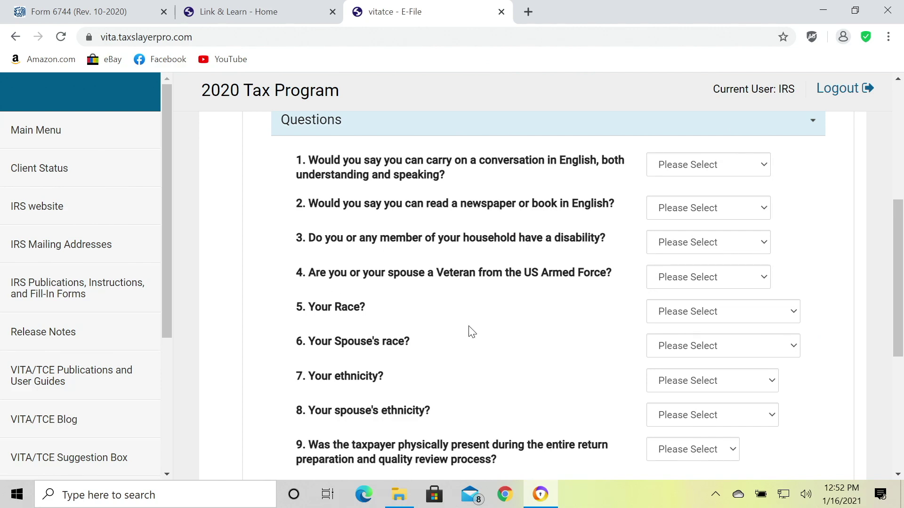
Leave Questions 1–9 unanswered and save the e-file information.
scroll(468, 331, down, 3)
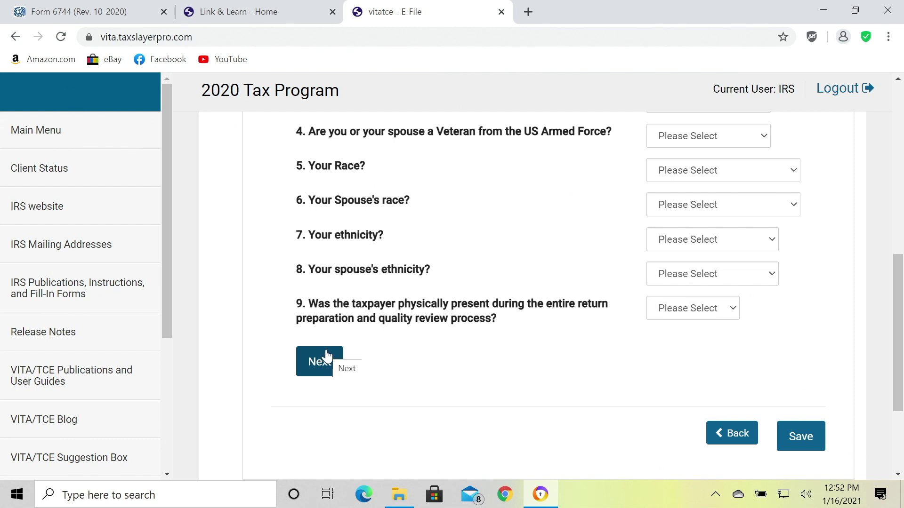
click(315, 359)
click(791, 447)
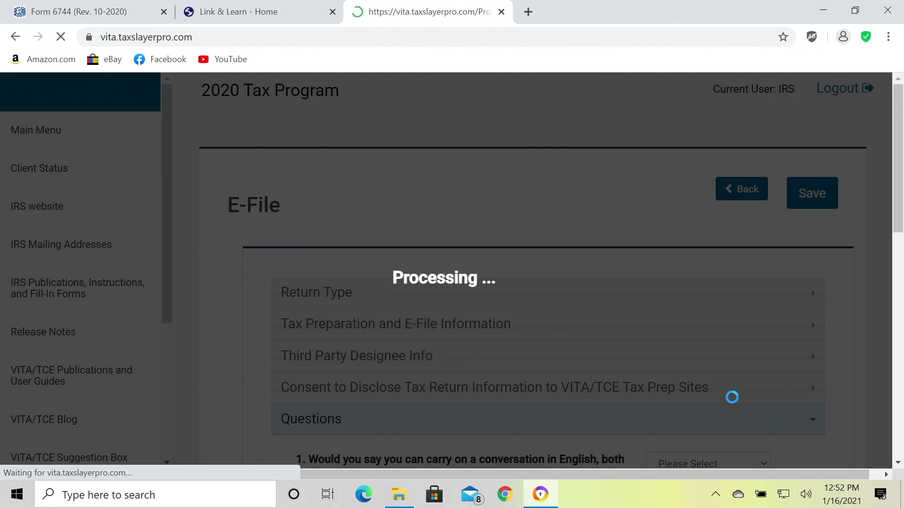
Check Ready For Review on the E-File Summary, then save and exit the return.
scroll(737, 401, down, 10)
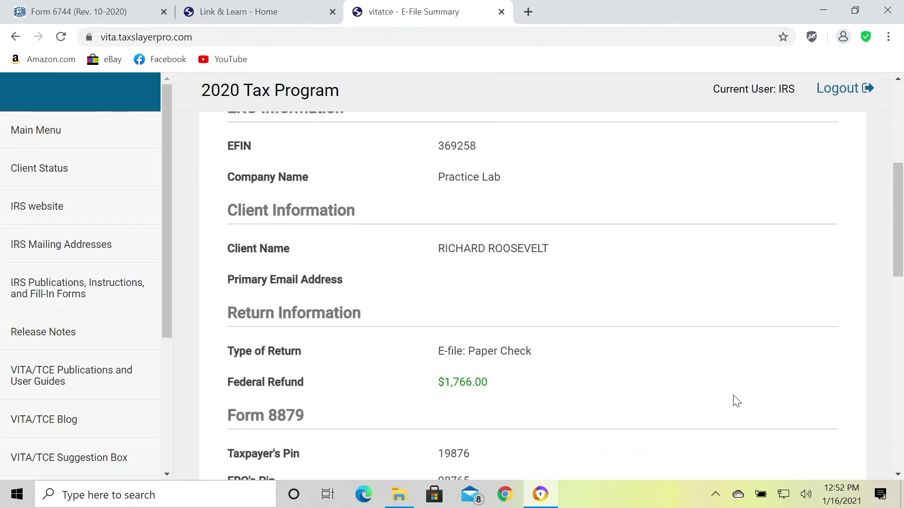
scroll(737, 401, down, 8)
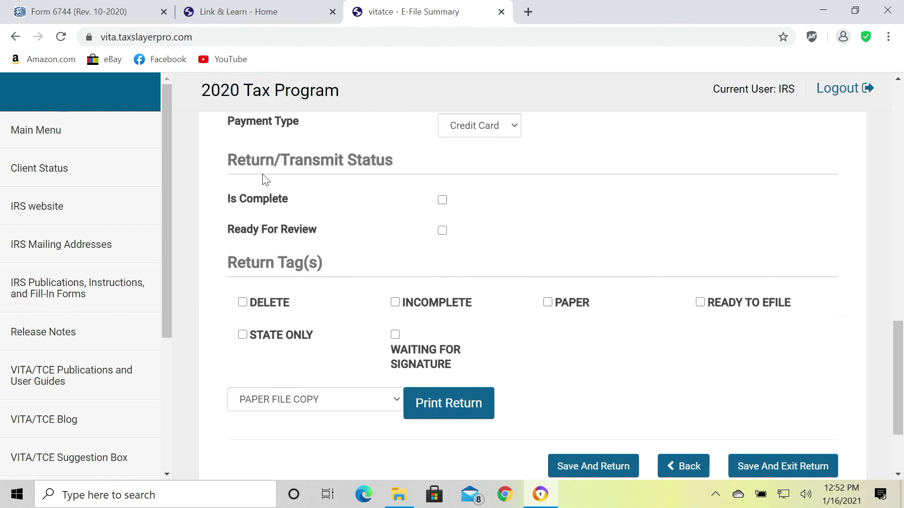
click(442, 230)
scroll(508, 315, down, 3)
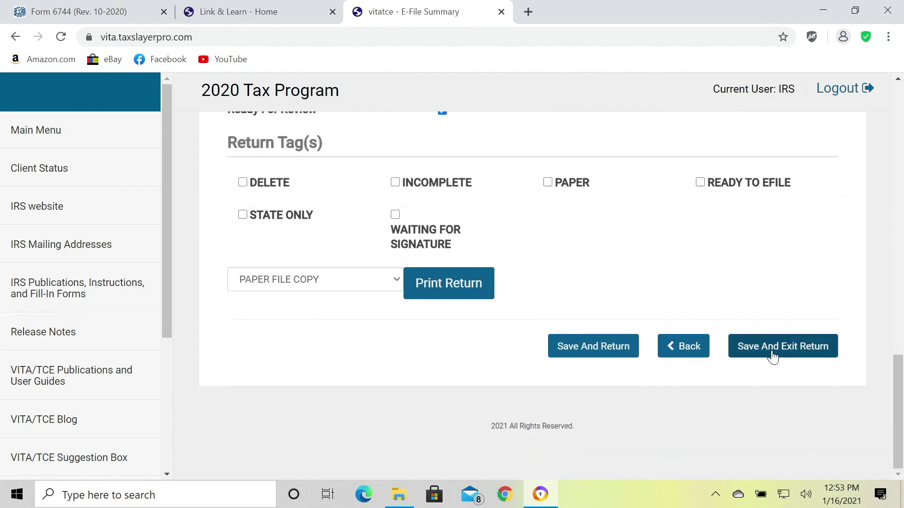
click(775, 354)
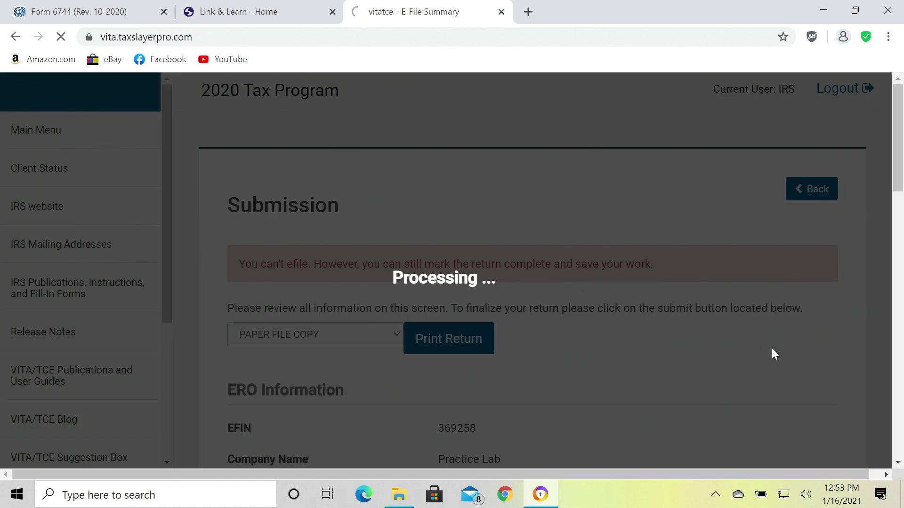